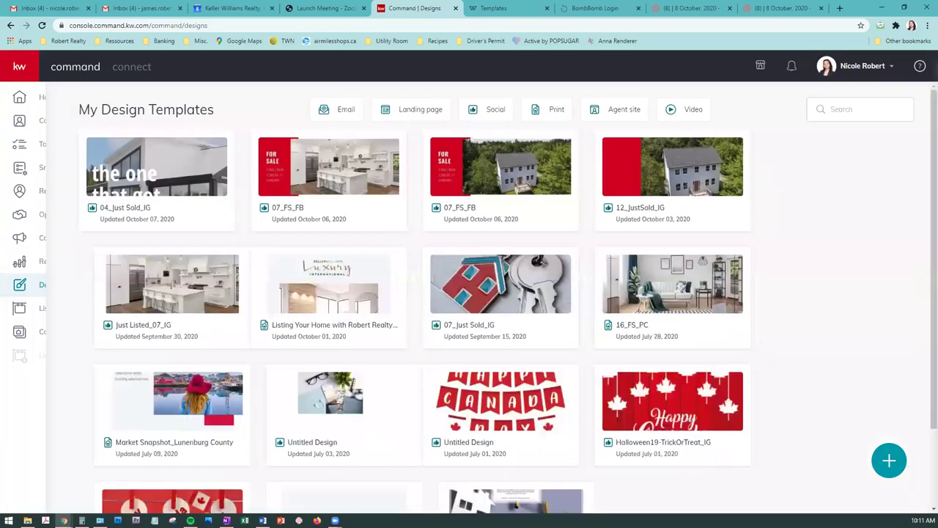
Go to the Command home dashboard and open the Designs page from there.
mouse_move(20, 97)
click(50, 100)
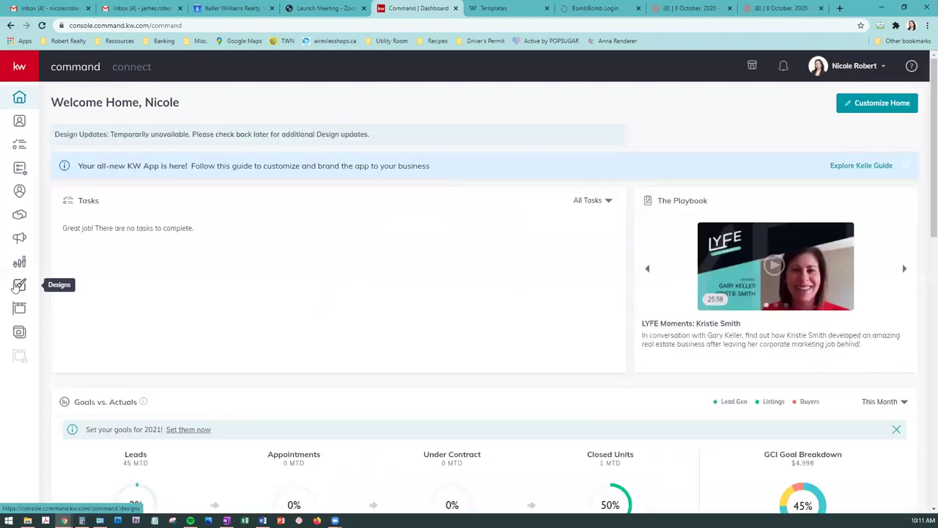
click(16, 286)
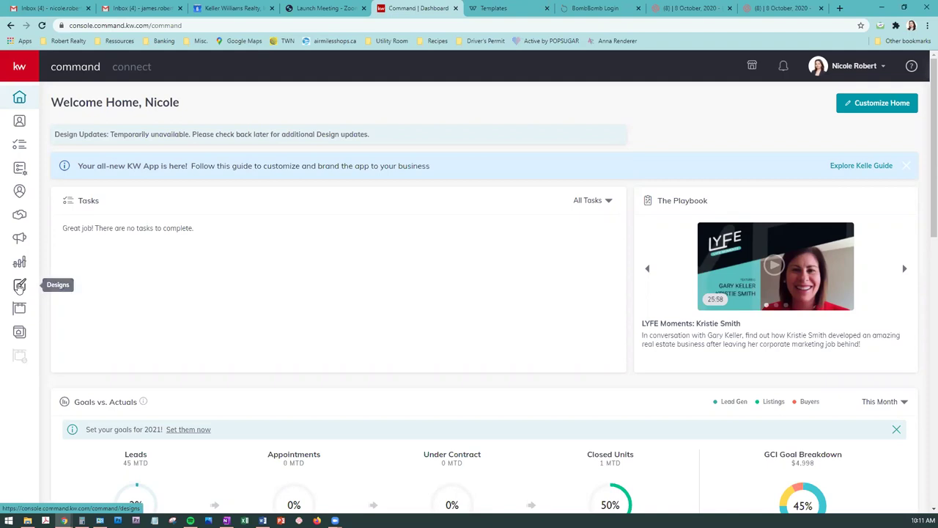
click(19, 286)
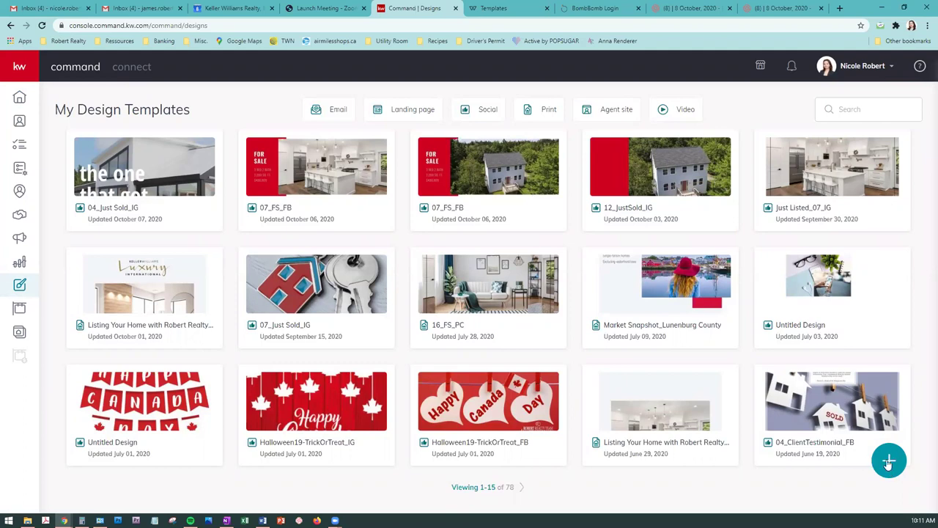
Start a new design of the Social type and continue to the template gallery.
click(888, 462)
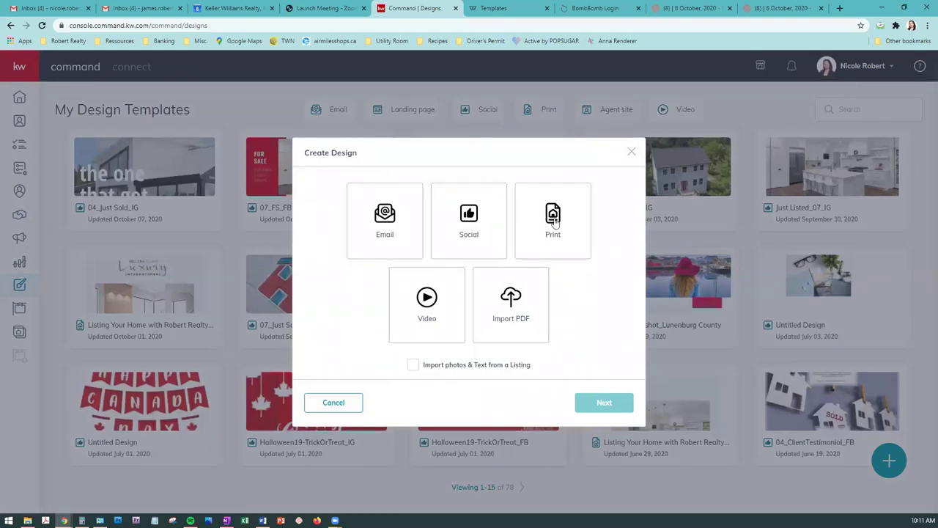
click(386, 213)
click(468, 214)
click(546, 216)
click(468, 214)
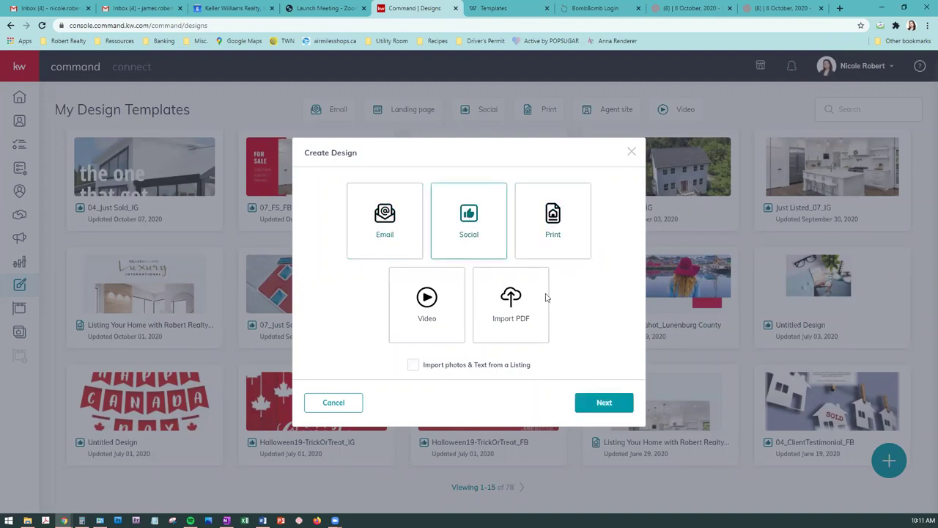
click(608, 404)
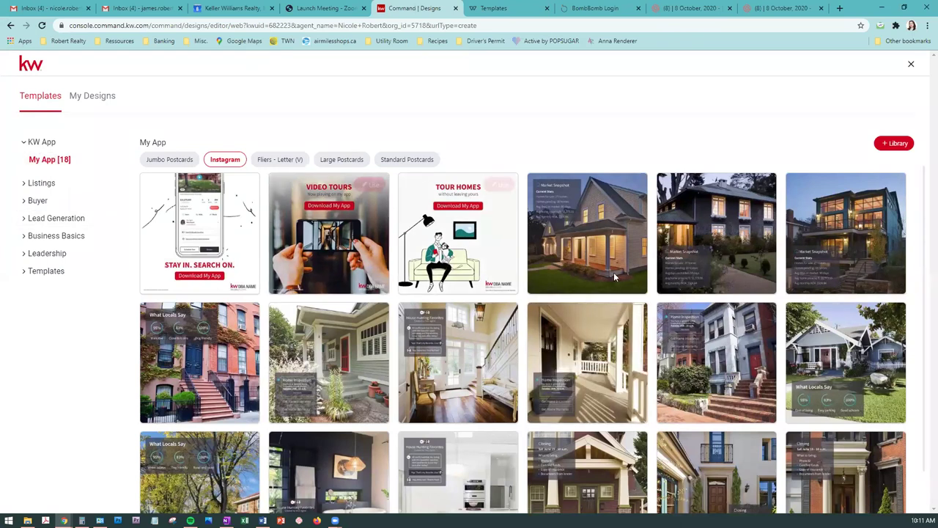
Look through the Just Listed, Just Sold and Local Expert templates in the Listings category.
click(41, 183)
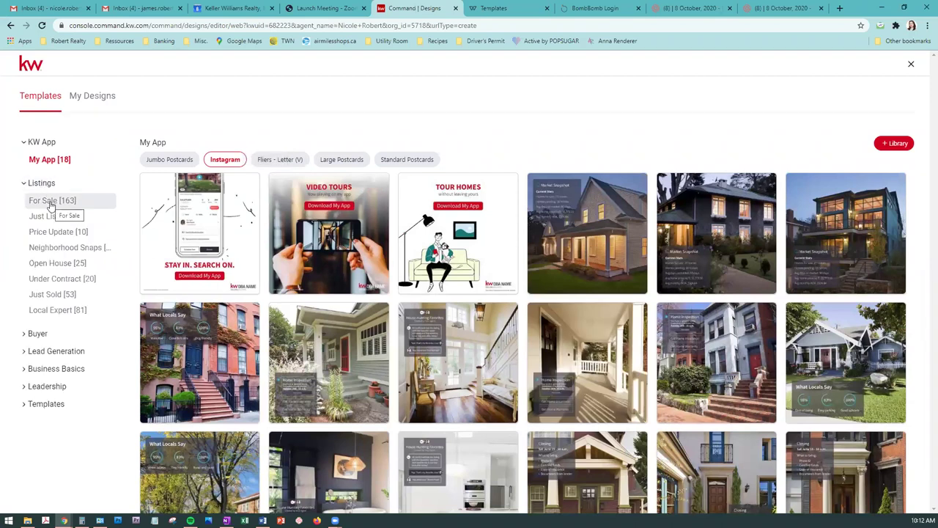
click(50, 217)
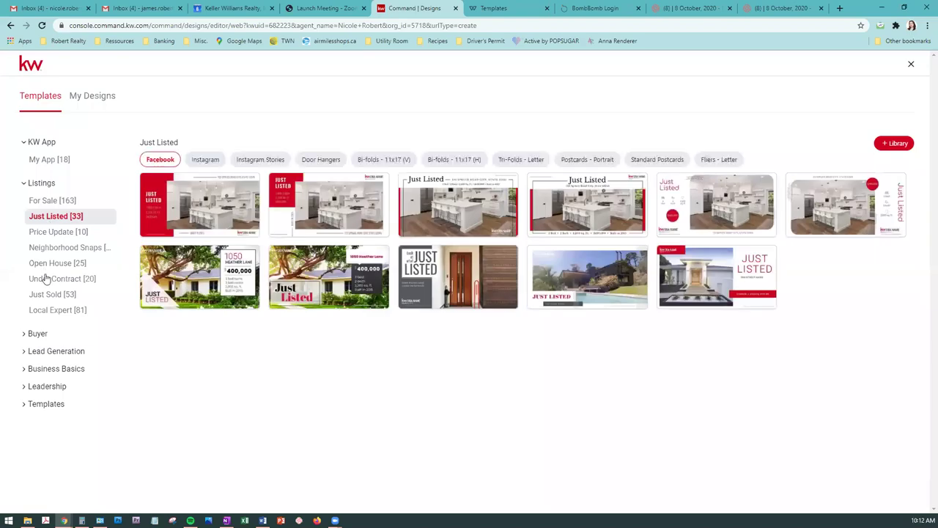
click(48, 295)
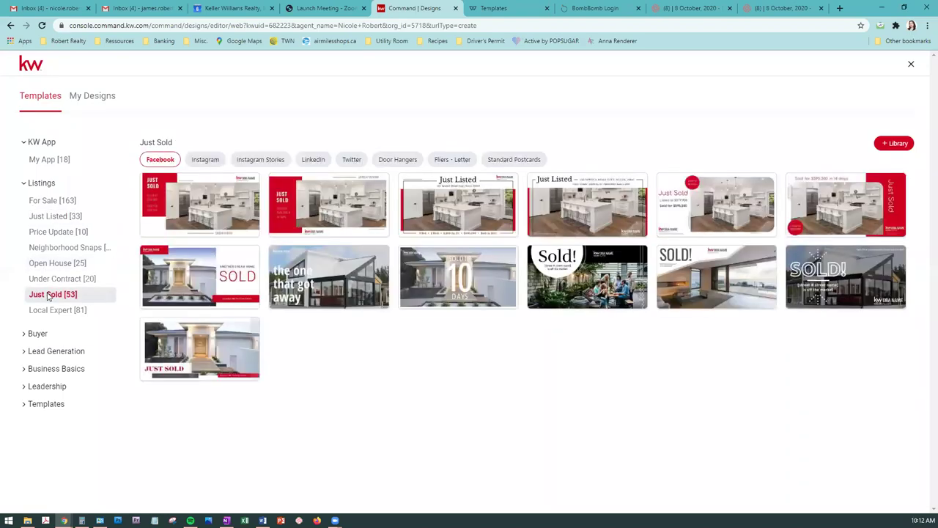
click(52, 310)
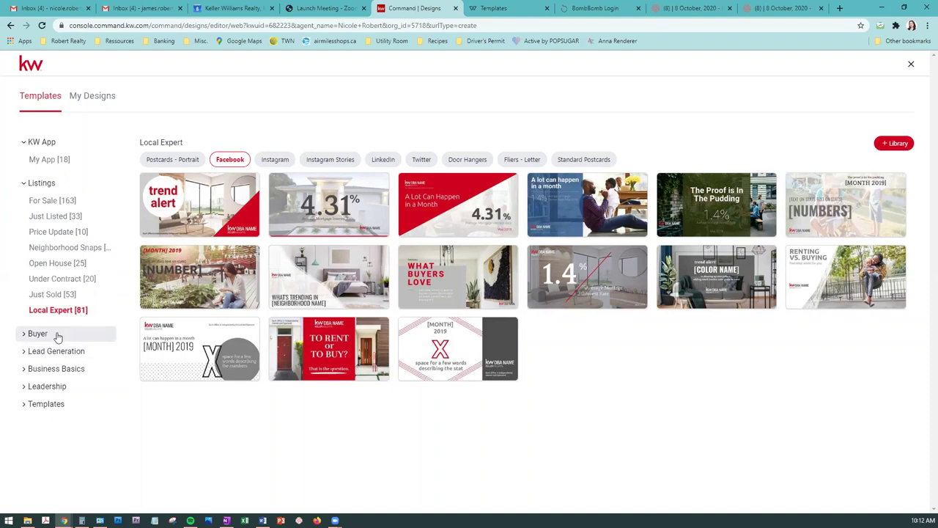
Expand the Buyer and Lead Generation categories and view the Home Value and Holiday Greetings templates, including the Instagram and Instagram Stories formats.
click(57, 336)
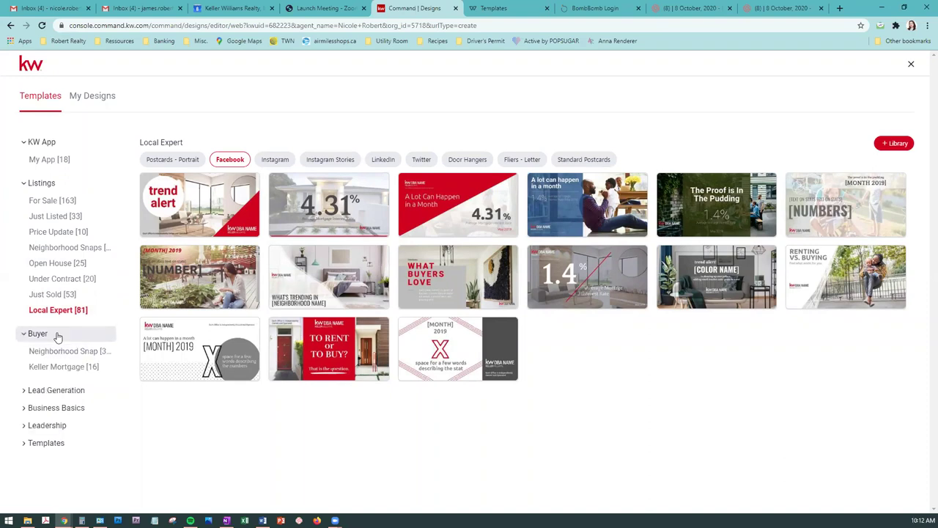
click(55, 389)
scroll(58, 393, down, 1)
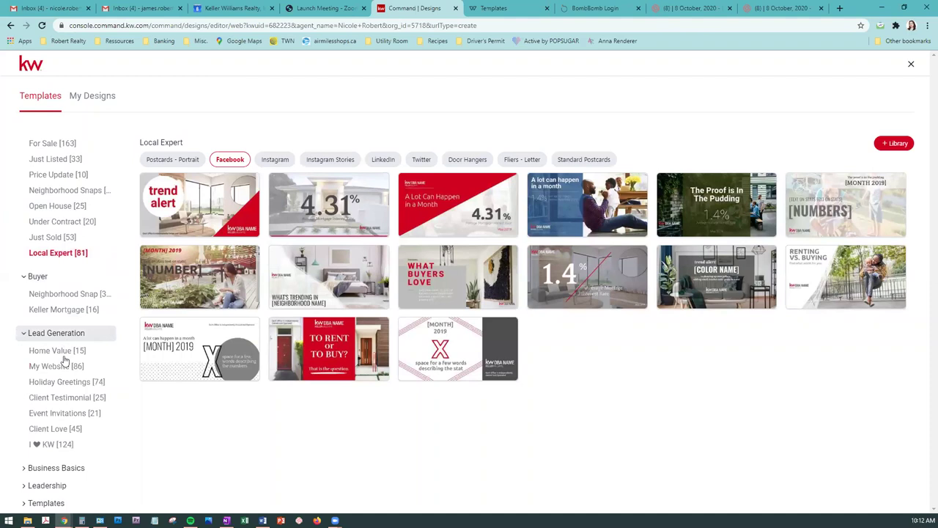
click(62, 352)
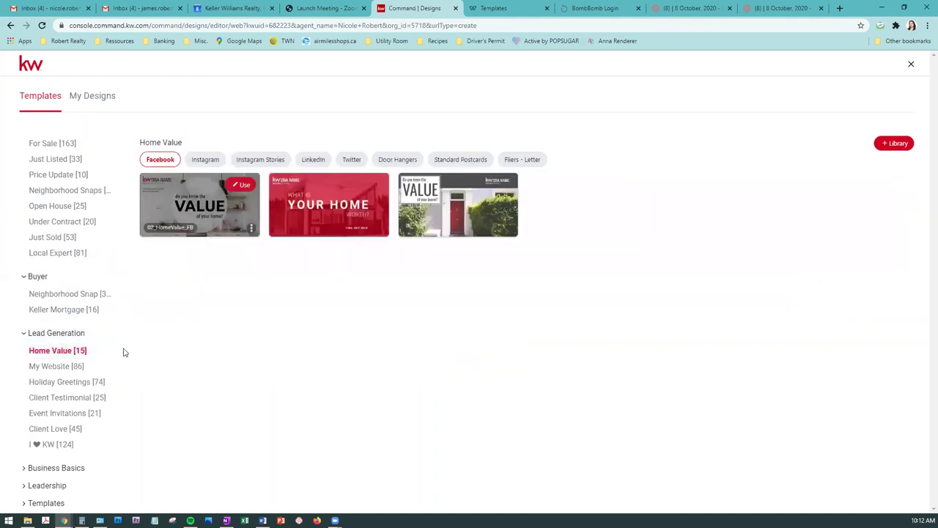
click(67, 387)
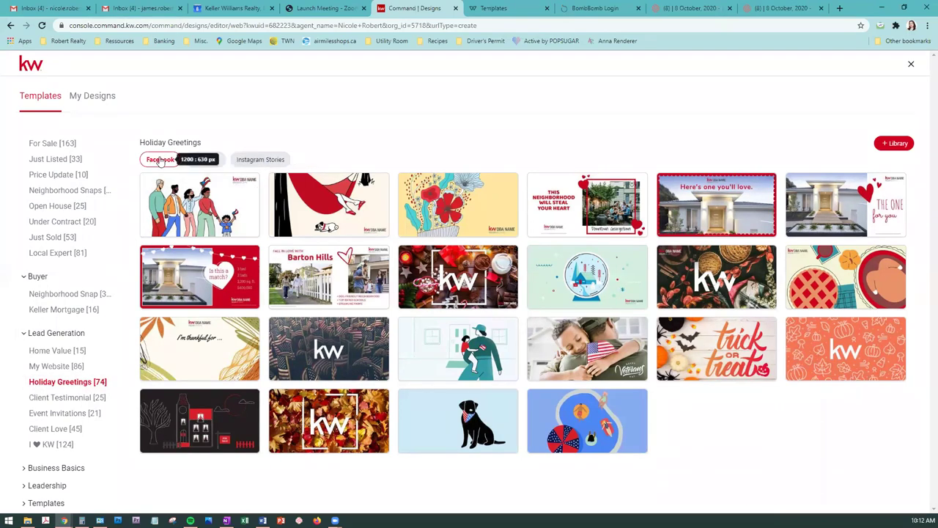
click(208, 161)
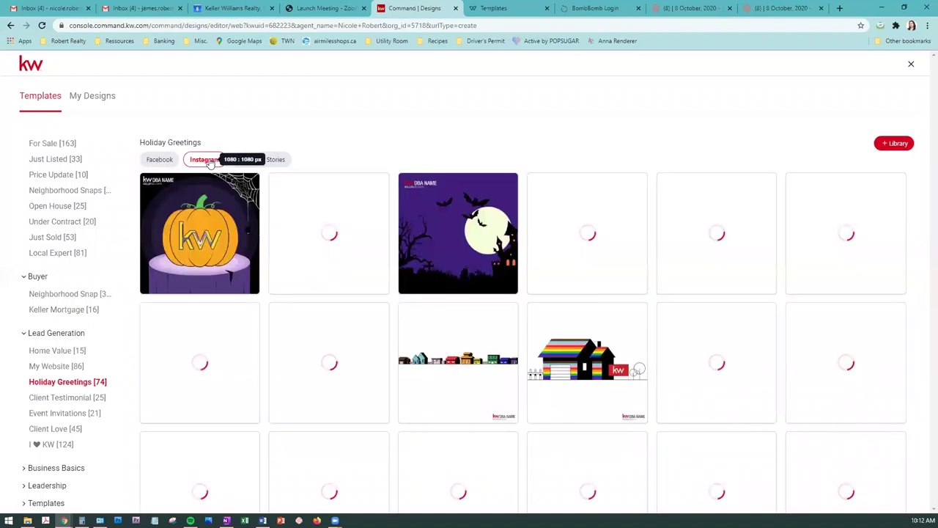
click(270, 164)
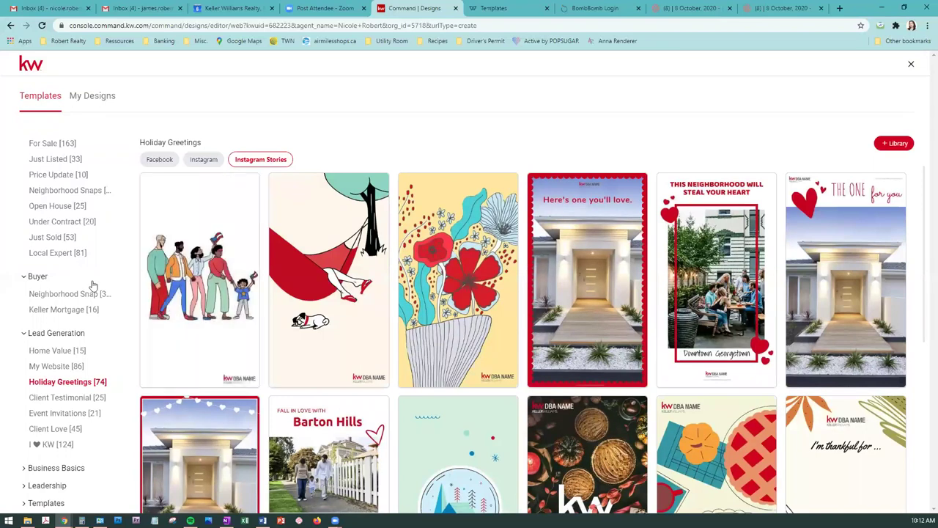
Return to the Just Listed templates in Facebook format and use the JustListed_09_FB template.
scroll(67, 294, up, 1)
scroll(67, 294, up, 1)
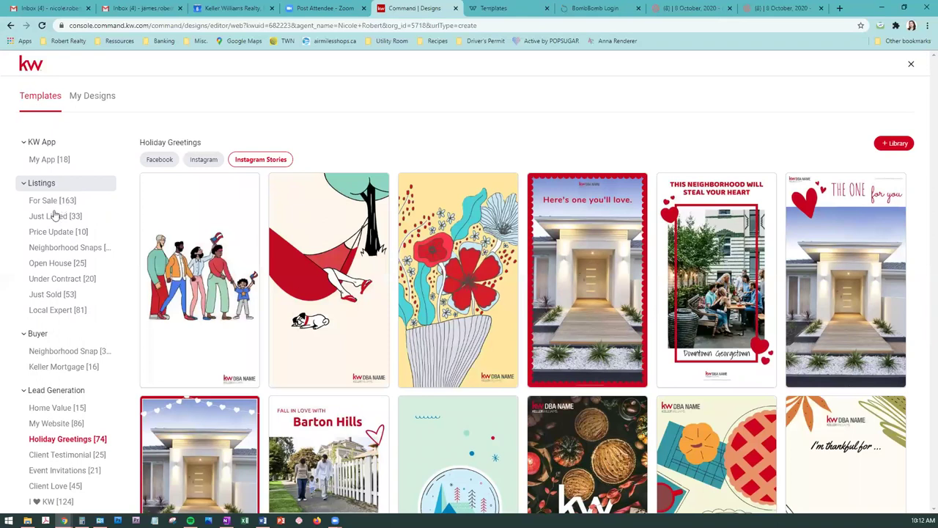
click(52, 217)
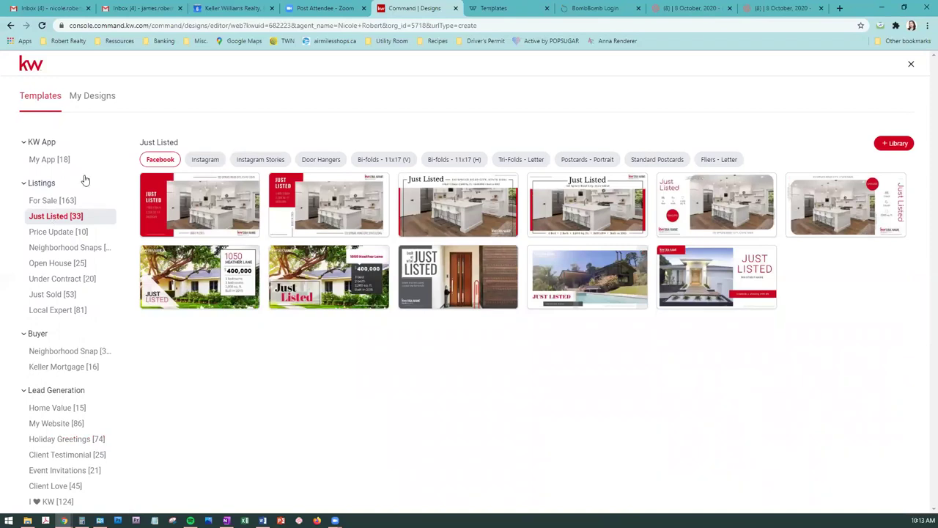
click(159, 160)
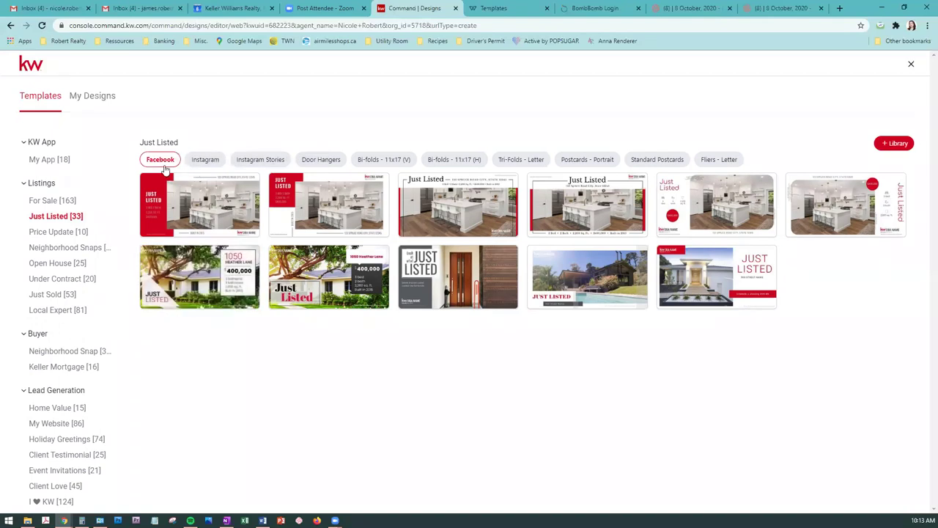
mouse_move(204, 201)
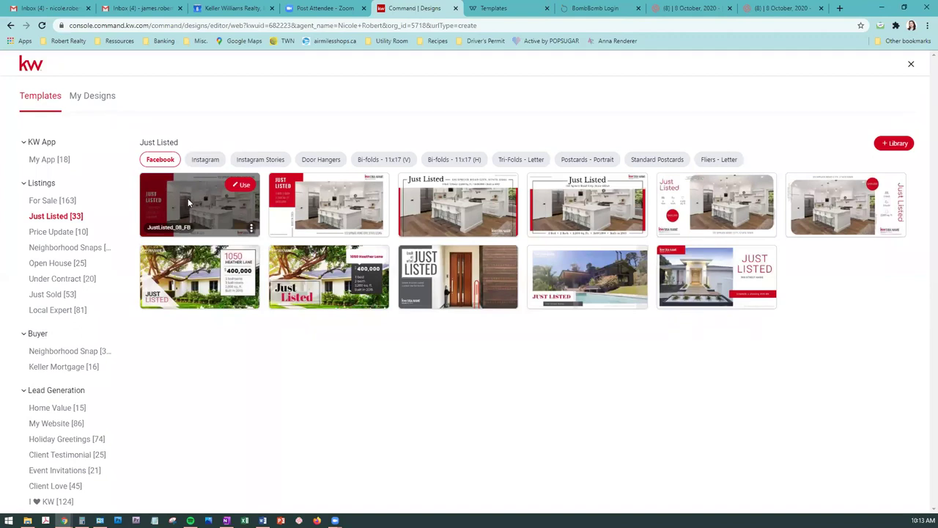
mouse_move(469, 210)
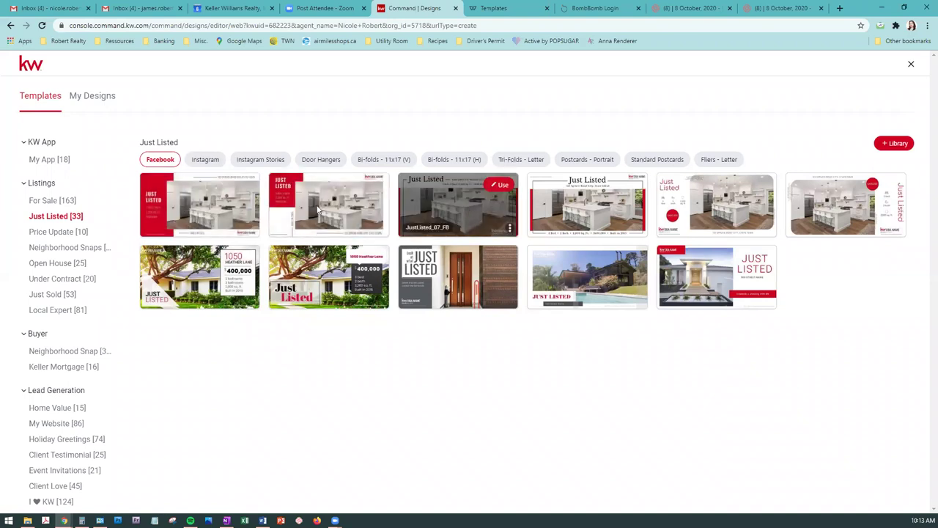
mouse_move(322, 202)
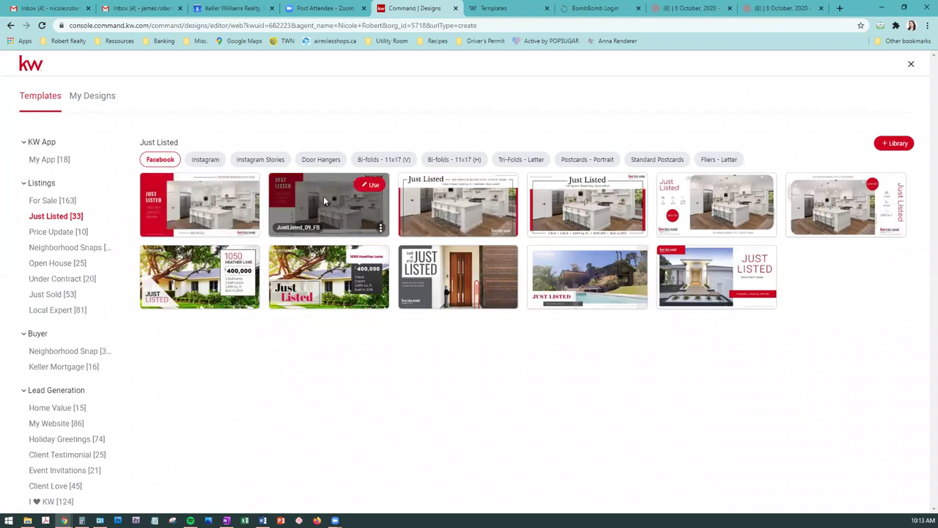
click(370, 186)
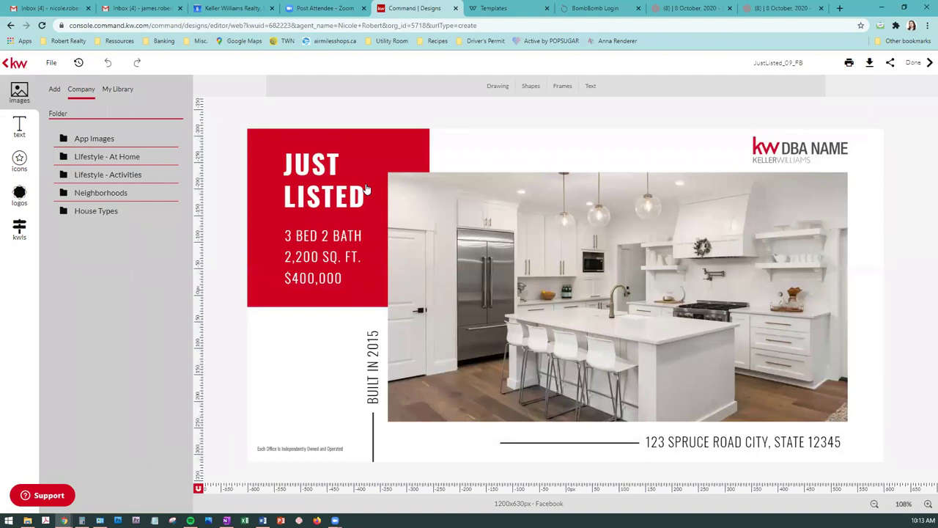
Select the kitchen photo and upload a waterfront dock picture from the Otter Point Lots folder under _LISTINGS.
click(562, 254)
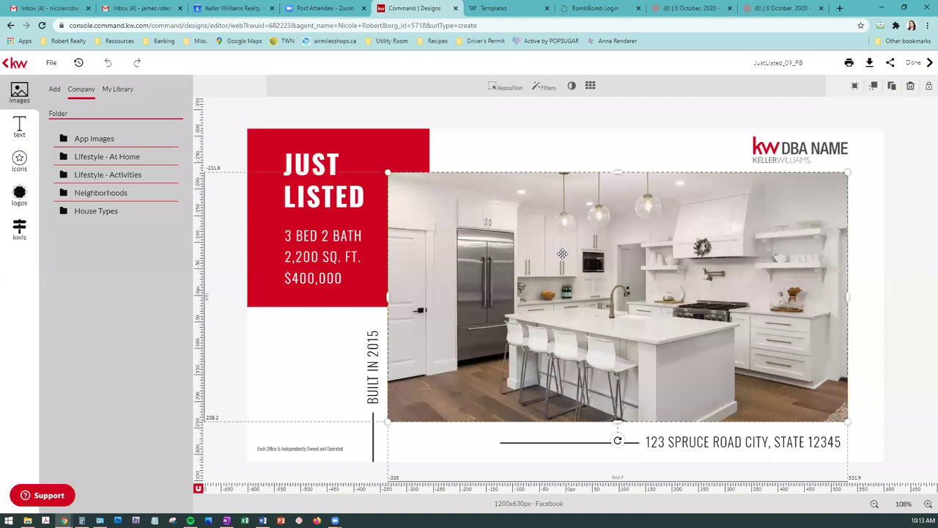
click(55, 90)
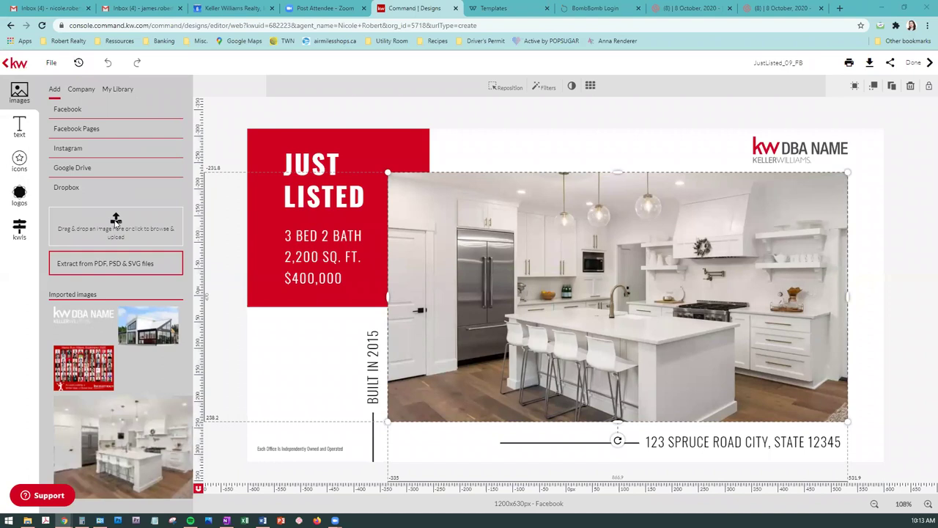
click(116, 220)
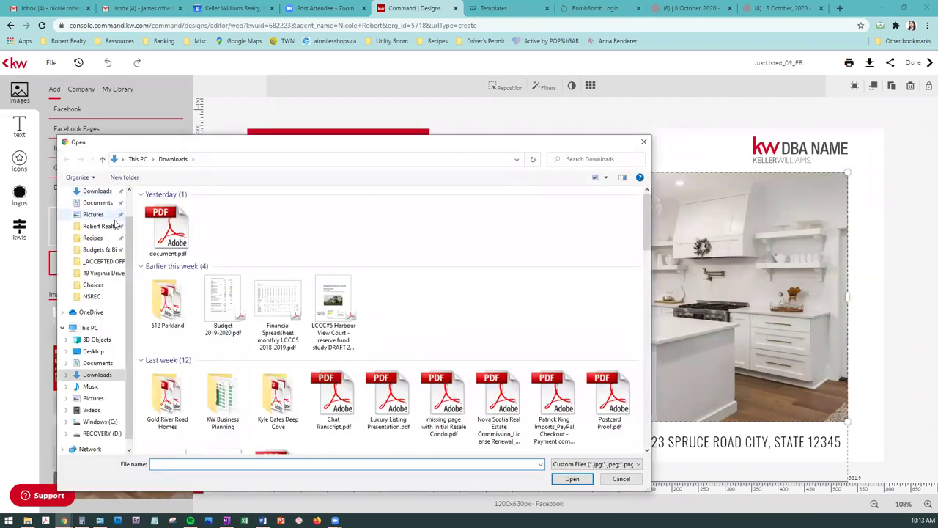
click(95, 214)
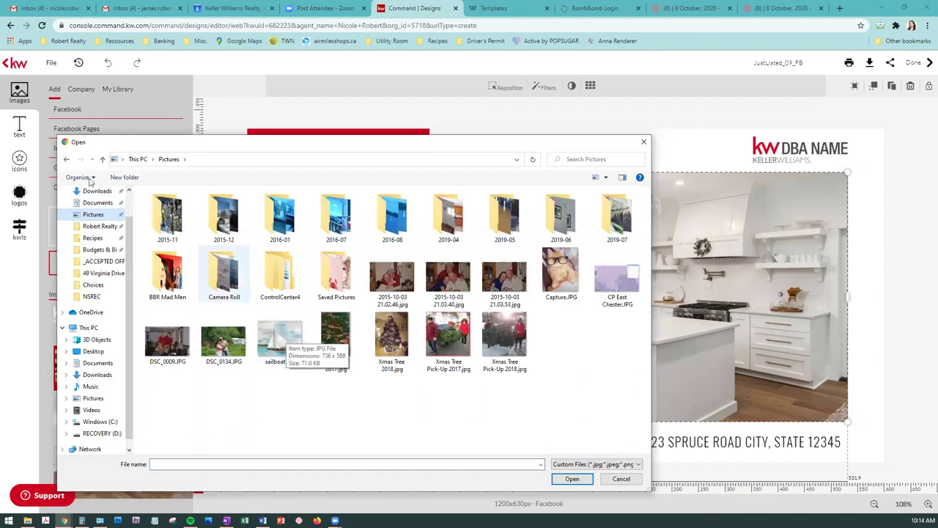
click(100, 227)
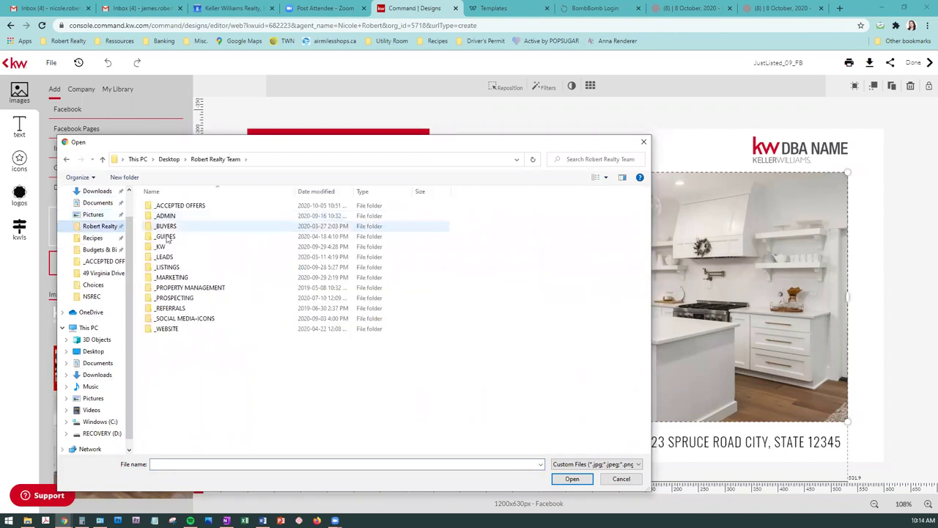
click(168, 269)
double_click(168, 268)
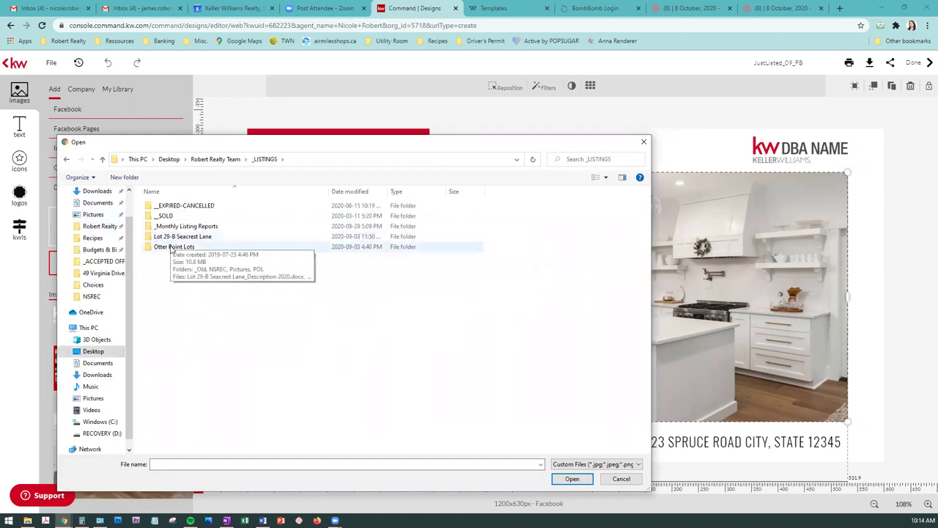
double_click(172, 248)
double_click(169, 217)
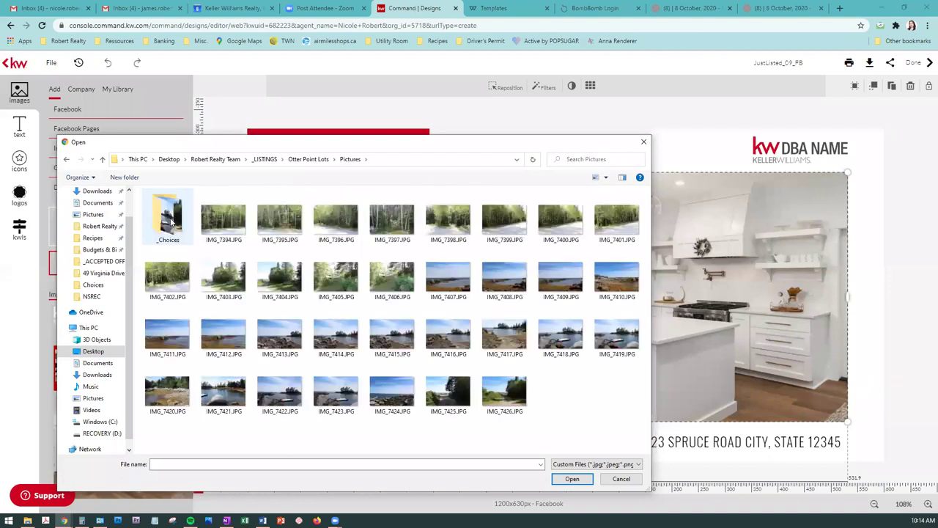
double_click(605, 346)
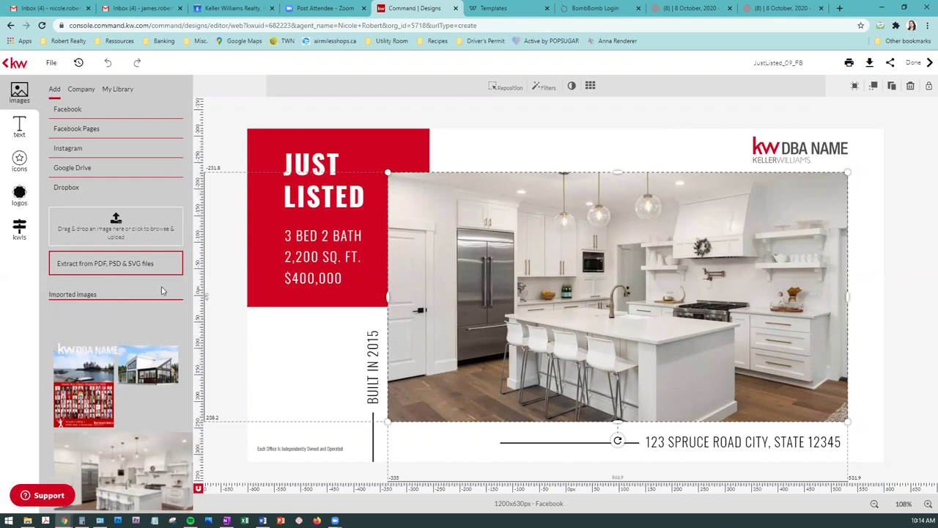
Replace the kitchen photo in the design with the uploaded waterfront dock picture.
mouse_move(81, 323)
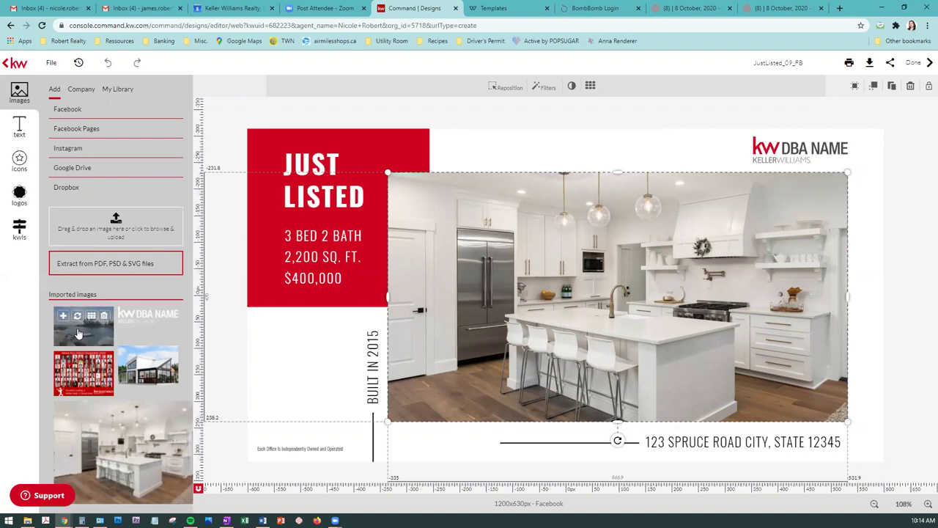
drag(79, 333, 478, 288)
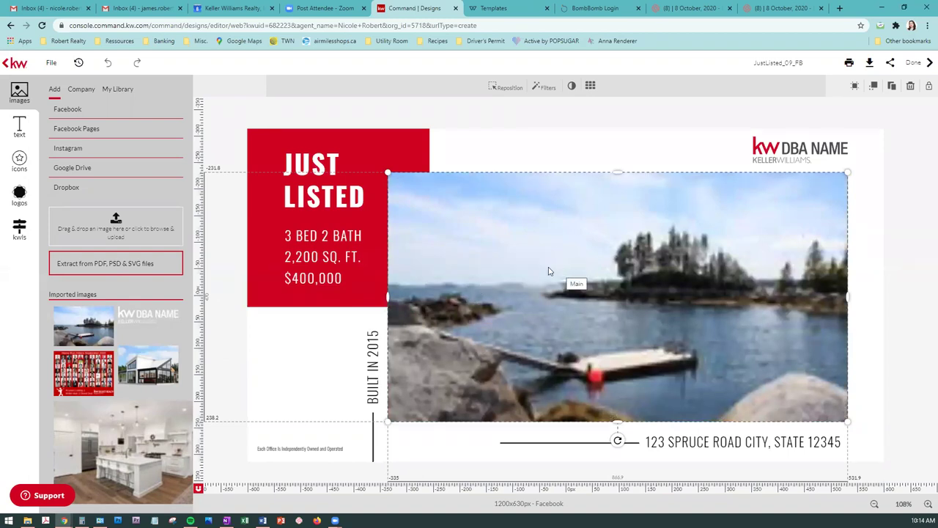
click(50, 64)
click(57, 79)
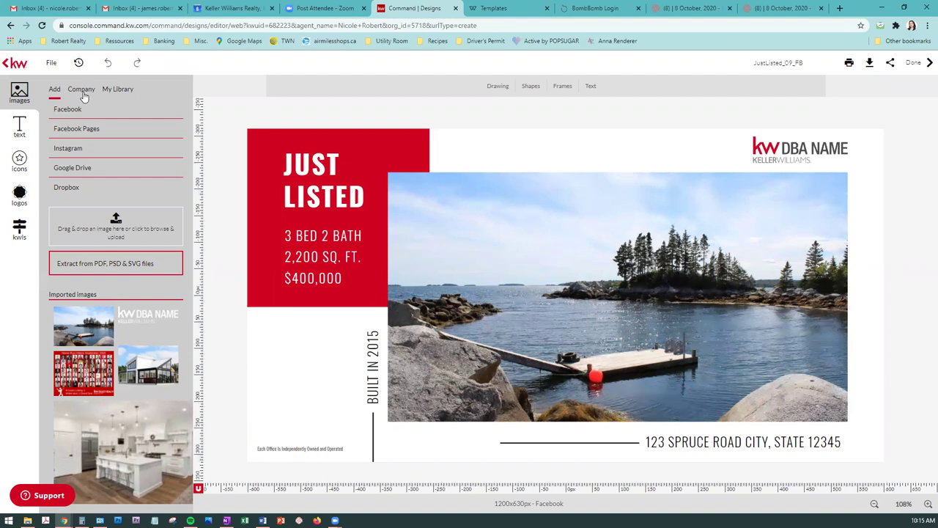
Try to add the white desktop picture from the company's App Images folder on top of the dock photo, and undo it.
click(86, 92)
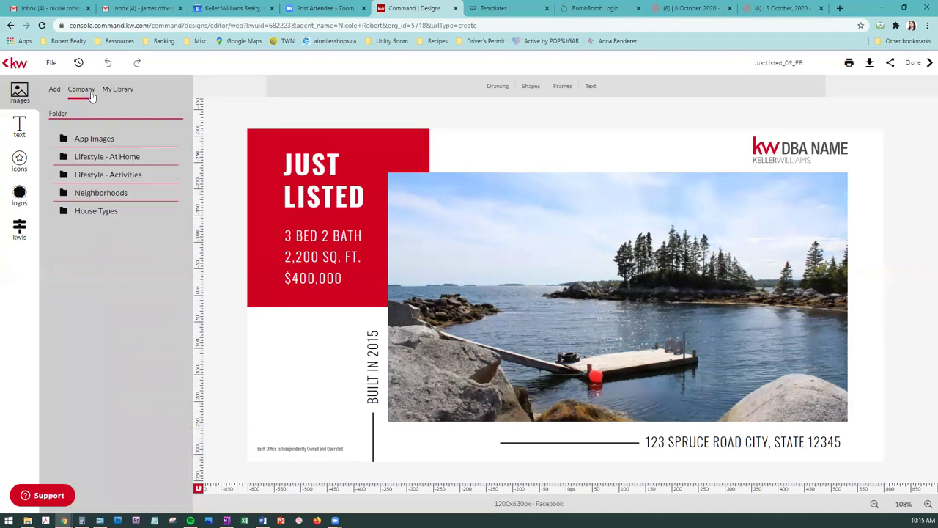
click(106, 140)
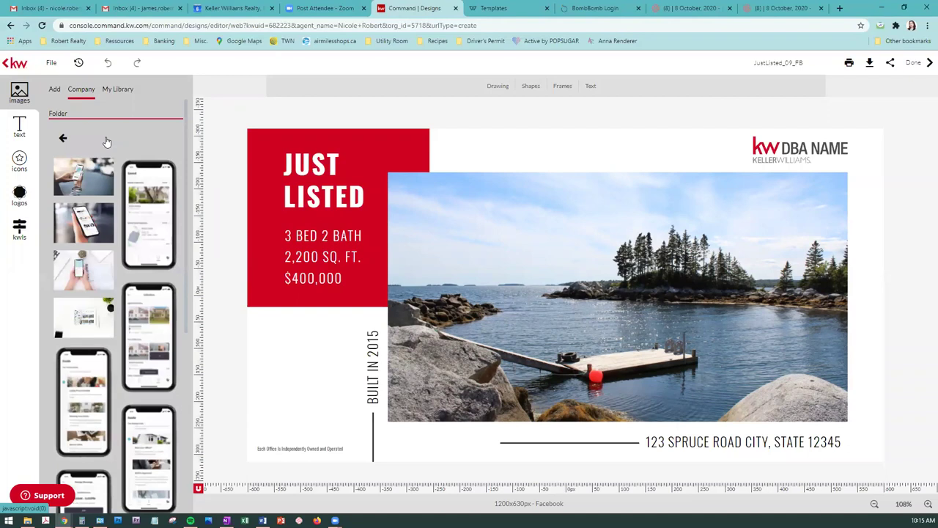
mouse_move(77, 234)
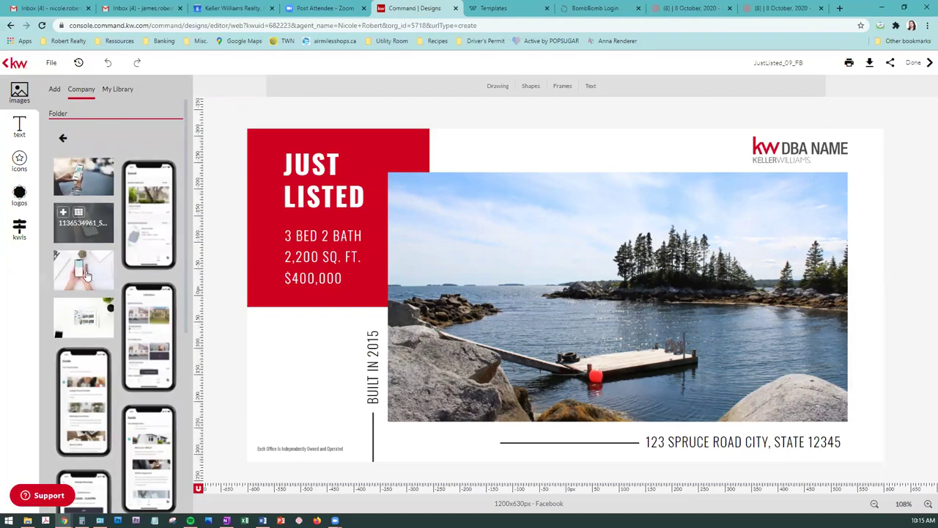
click(94, 327)
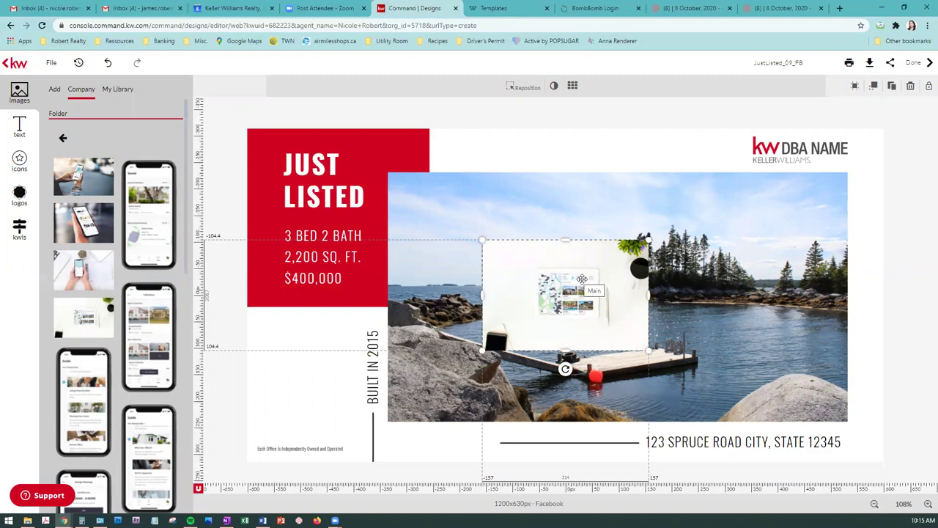
key(ctrl+z)
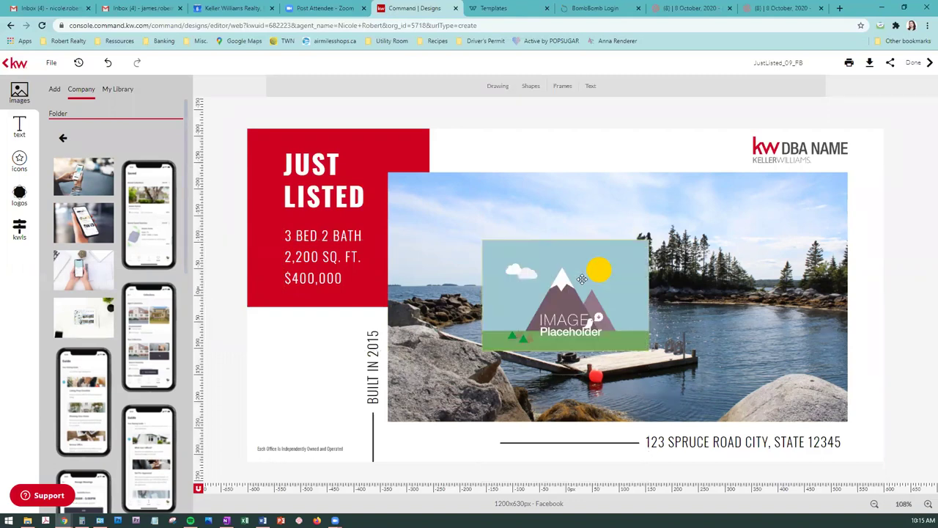
key(ctrl+z)
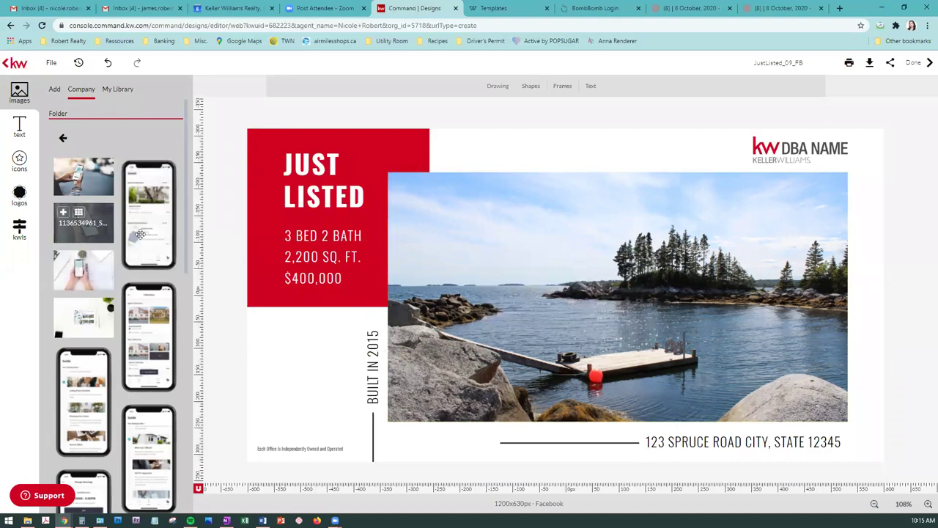
Try the handheld phone picture from App Images as the main photo, and replace it with the family-in-boxes picture from Lifestyle - At Home.
click(393, 427)
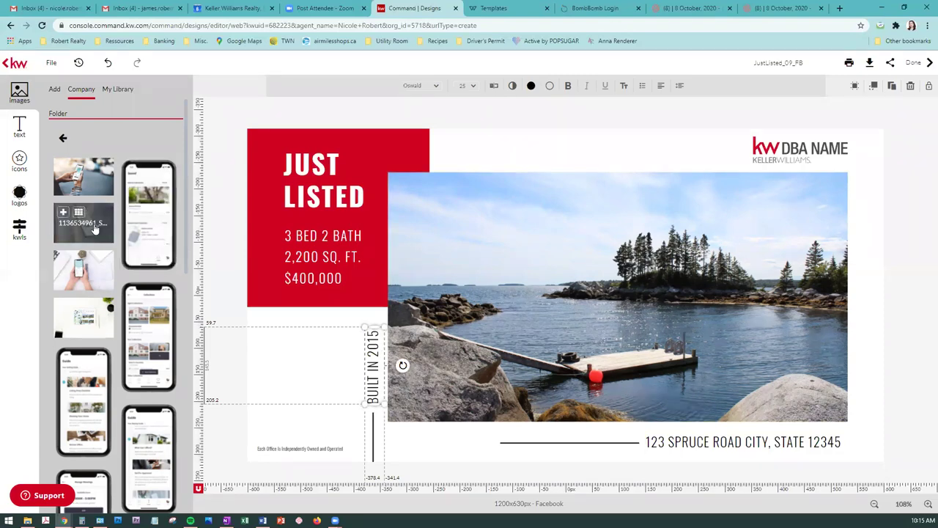
drag(94, 228, 598, 275)
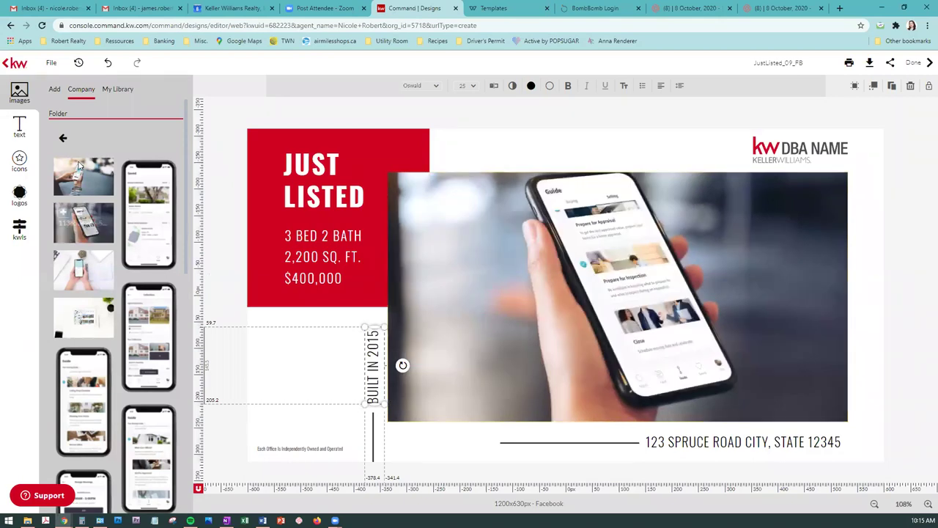
click(62, 138)
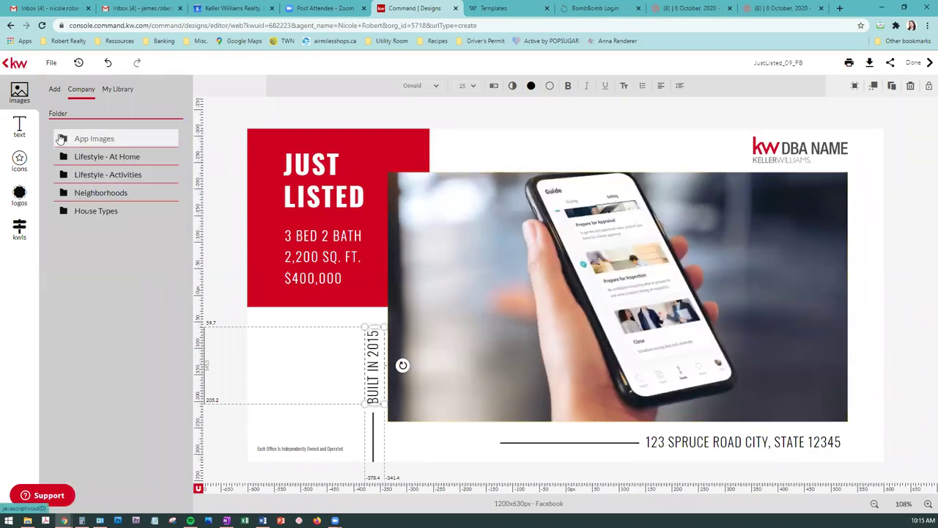
click(119, 156)
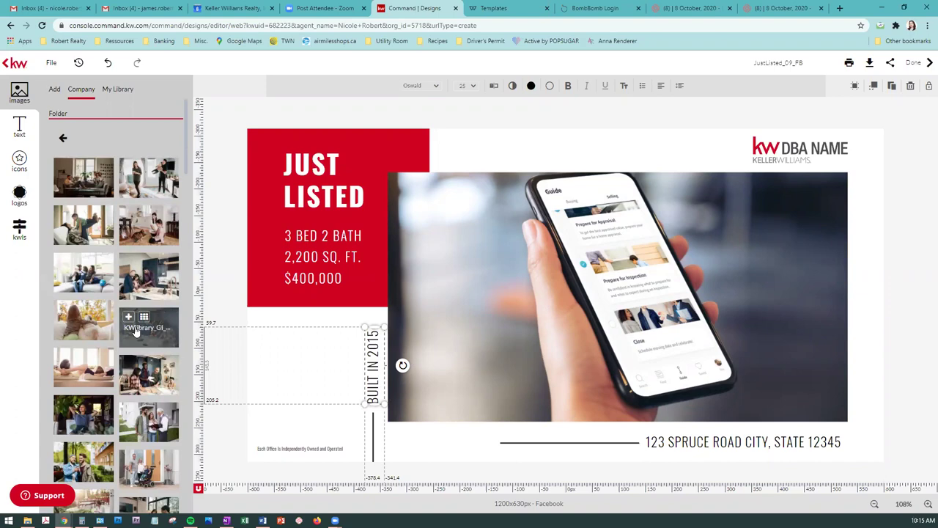
scroll(135, 331, down, 5)
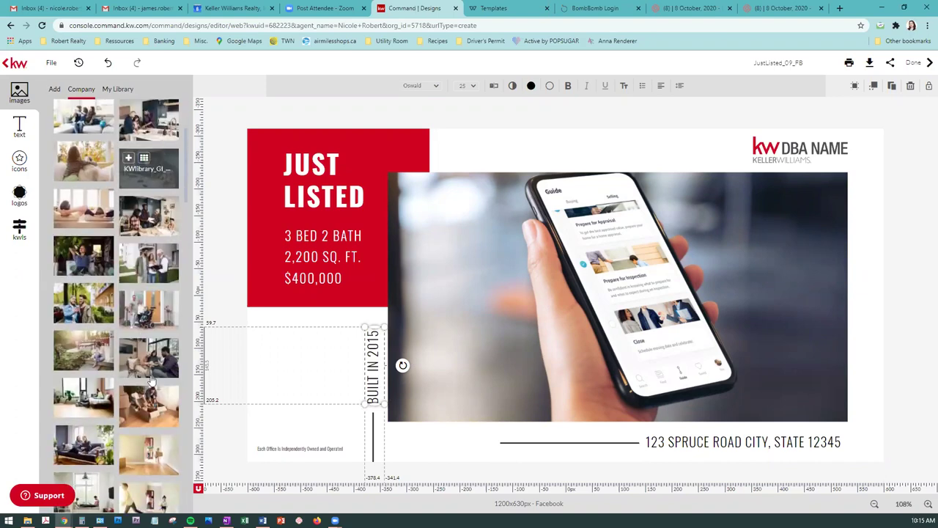
drag(581, 304, 581, 304)
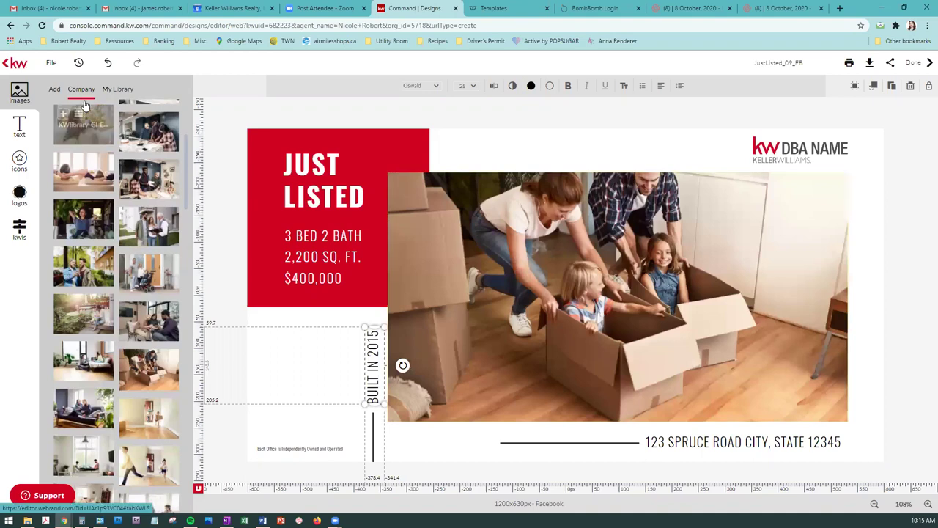
View the pictures in the company's Neighborhoods image folder and return to the folder list.
scroll(66, 233, up, 1)
scroll(66, 228, up, 3)
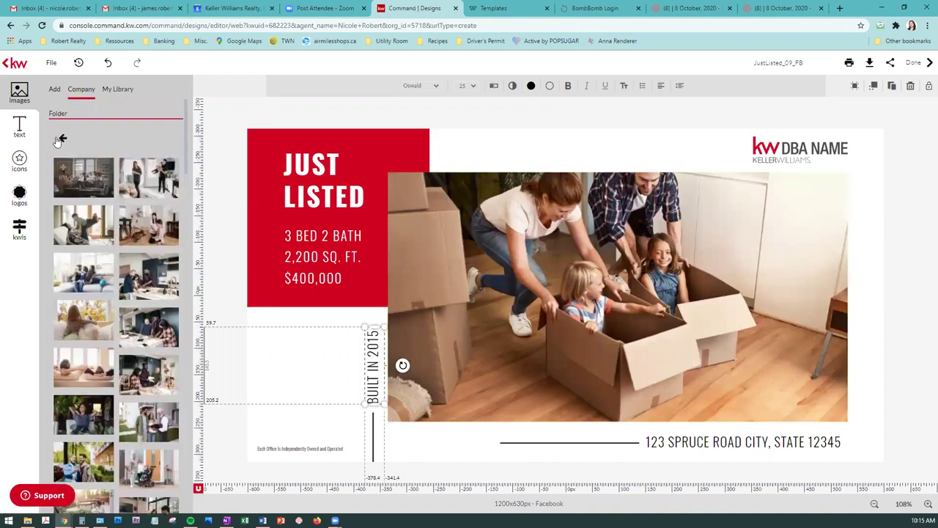
click(60, 136)
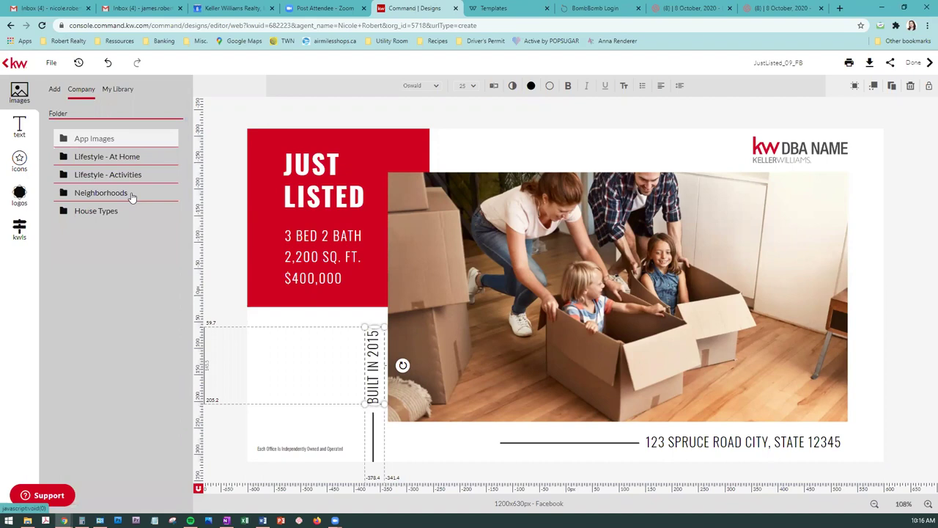
click(136, 195)
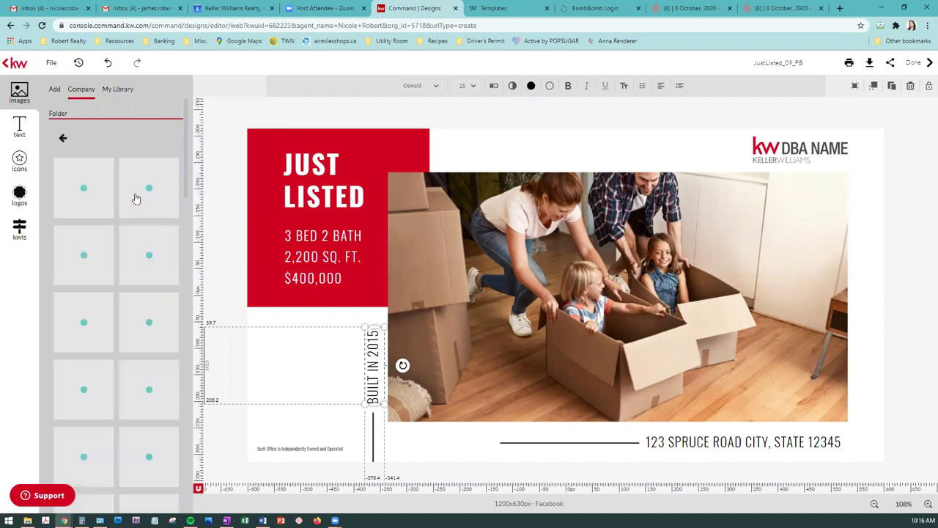
mouse_move(146, 269)
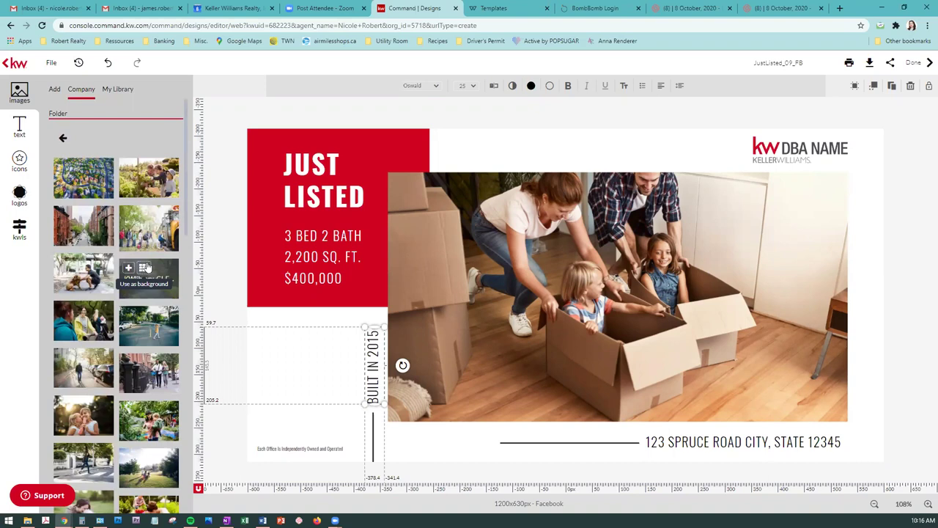
click(63, 138)
Replace the main photo in the design with the waterfront dock picture from the imported images.
click(54, 88)
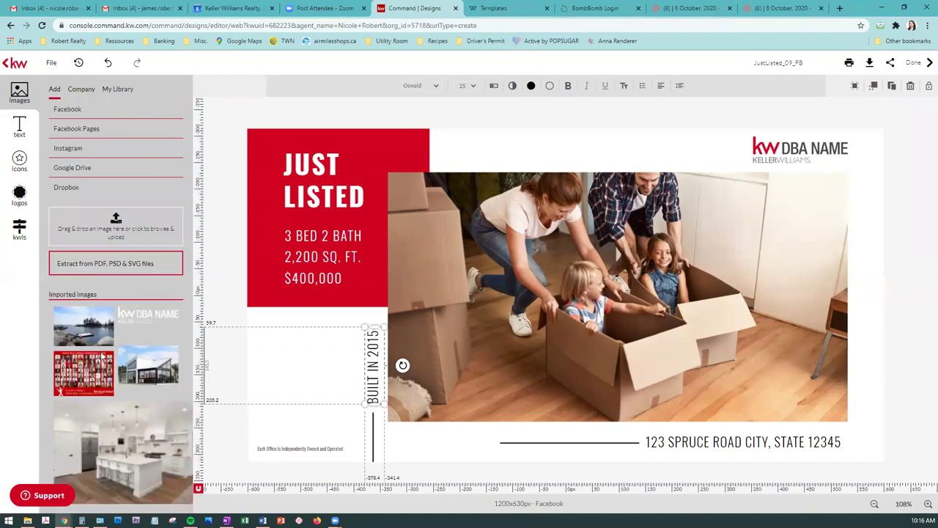
drag(83, 326, 580, 271)
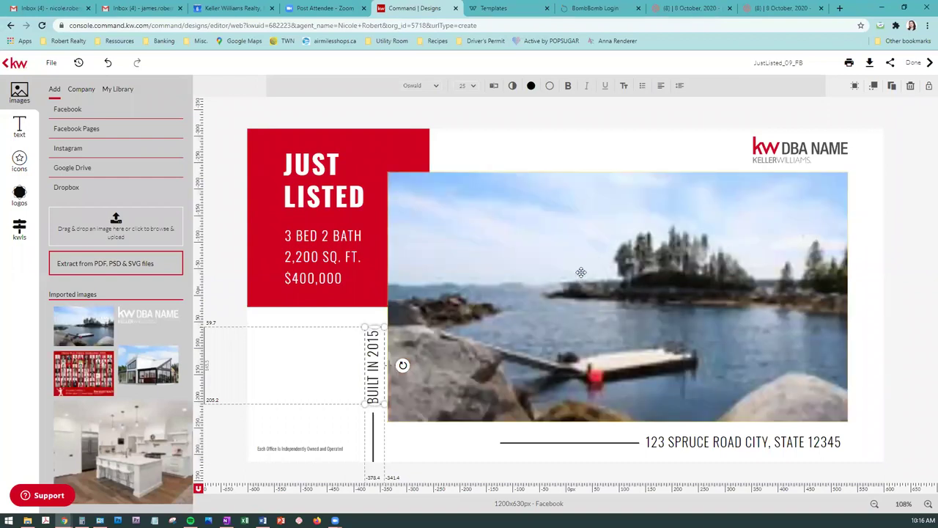
click(52, 63)
click(58, 78)
Set the font of the whole JUST LISTED heading to Helvetica Neue LT Std.
click(317, 160)
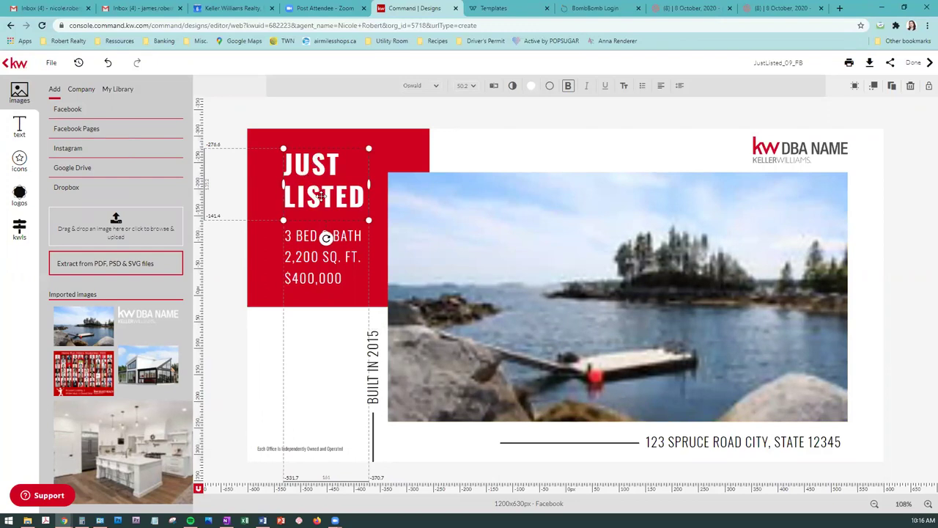
click(320, 196)
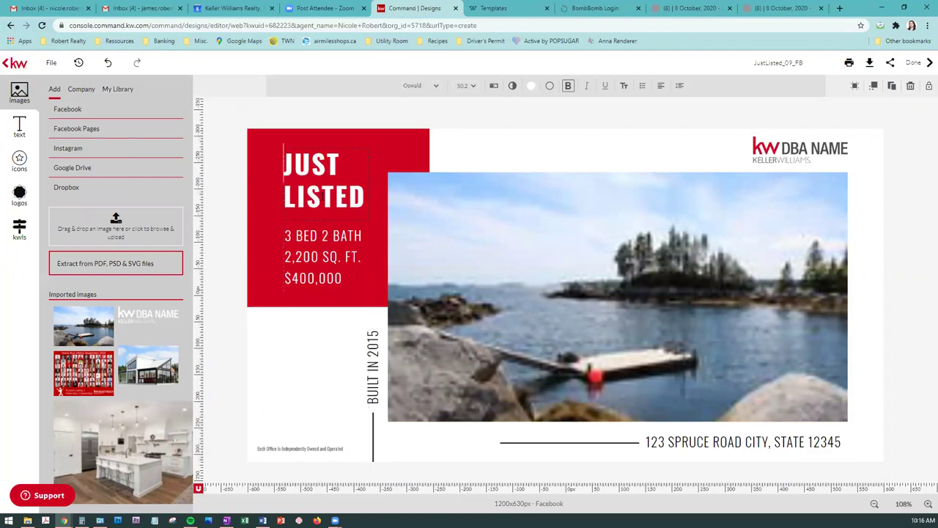
double_click(327, 197)
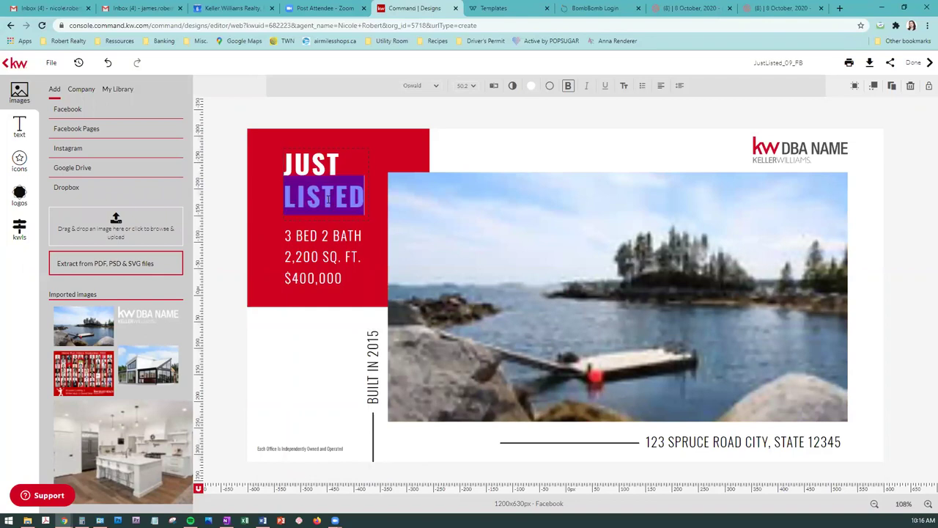
click(334, 196)
double_click(299, 164)
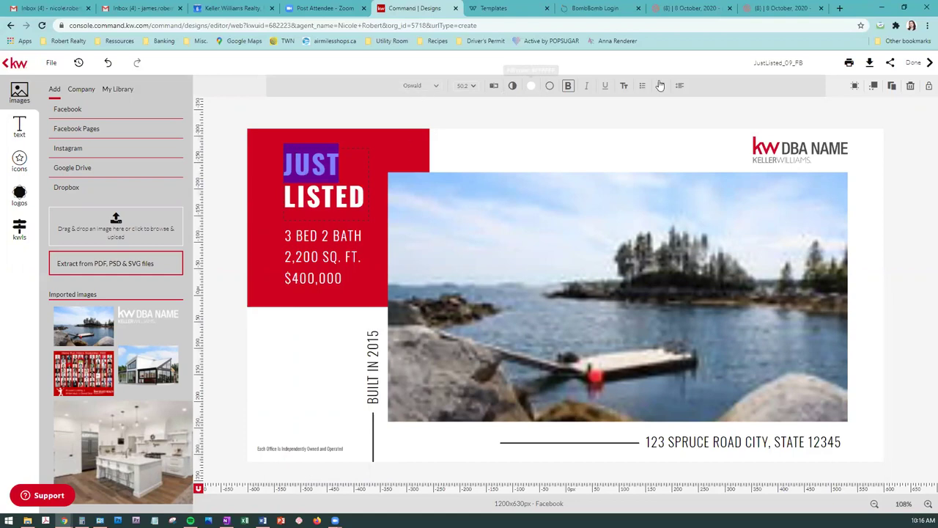
drag(294, 163, 350, 198)
click(350, 198)
drag(285, 150, 359, 204)
click(431, 86)
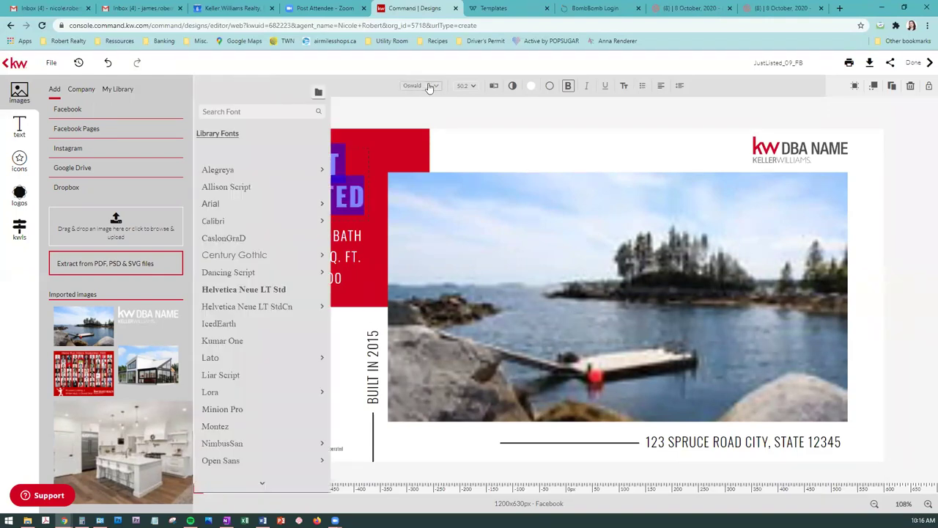
click(247, 290)
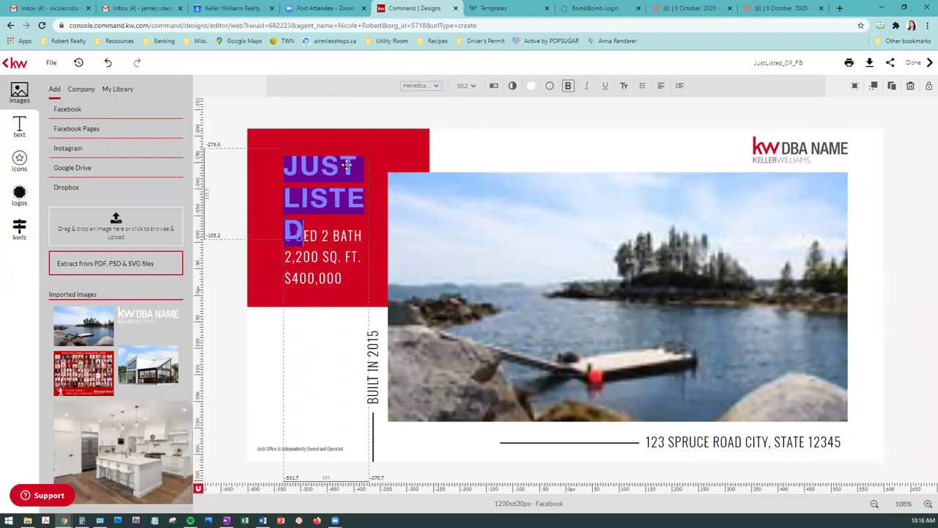
key(Escape)
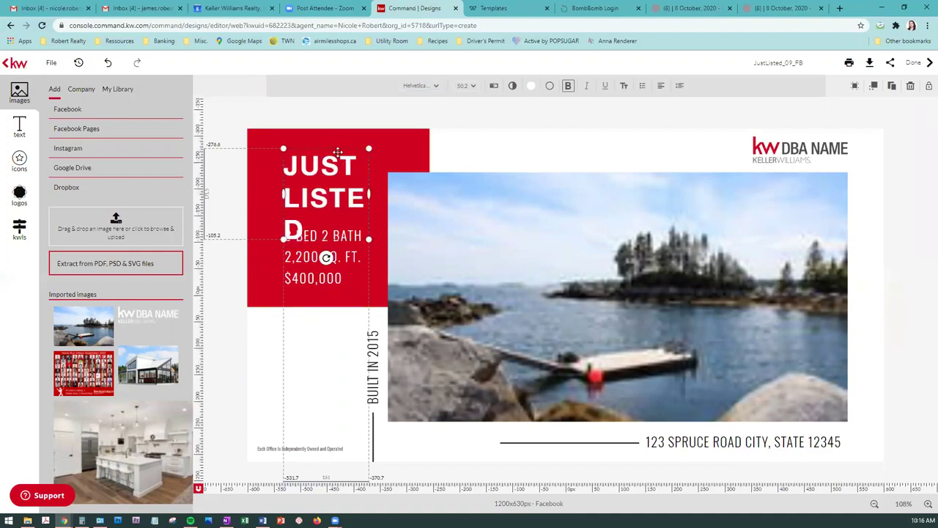
Widen the JUST LISTED text box to about 200 px, and shift it and the property details toward the red block's left edge.
drag(368, 192, 390, 190)
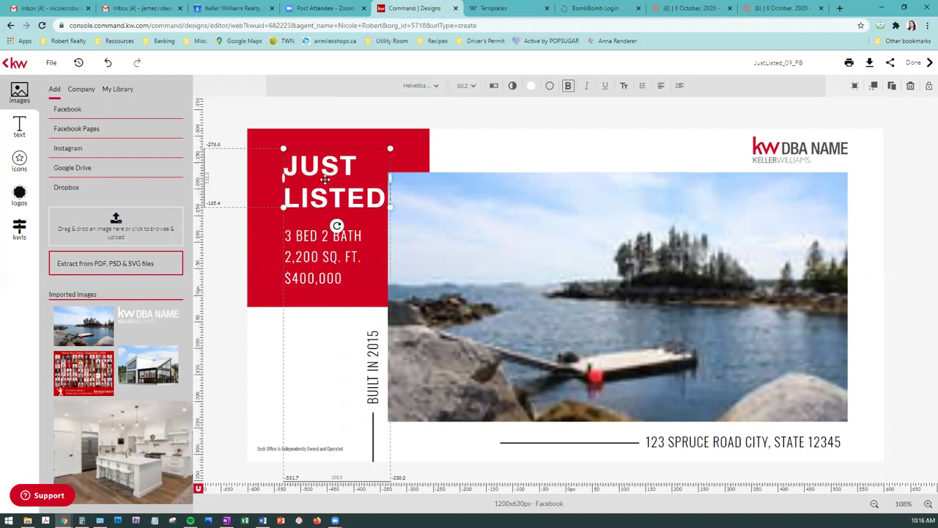
drag(326, 168, 303, 163)
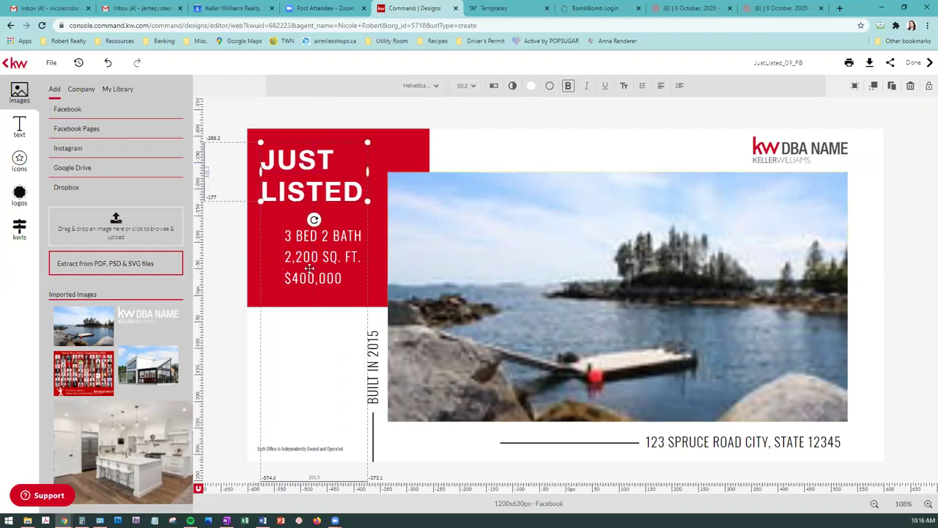
click(335, 247)
drag(335, 248, 312, 246)
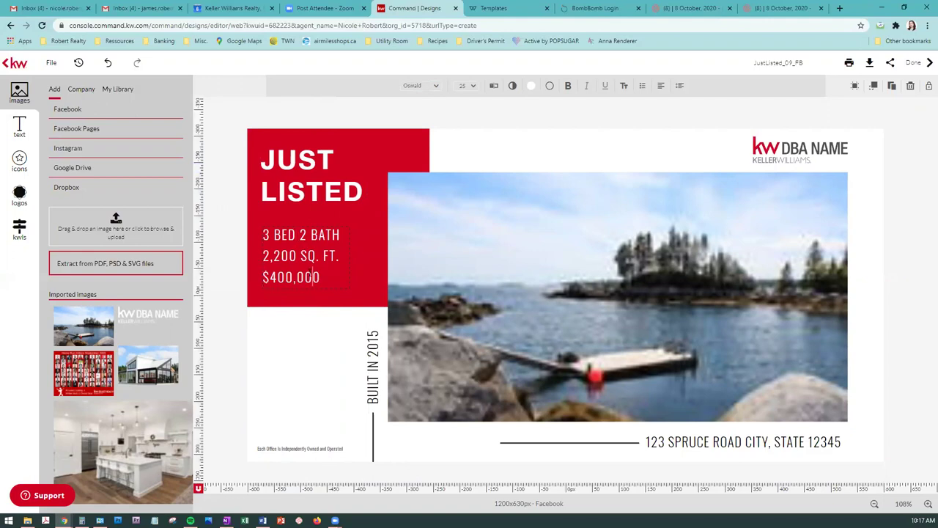
Delete the bed, bath, square footage and price text from the red block.
drag(323, 277, 274, 234)
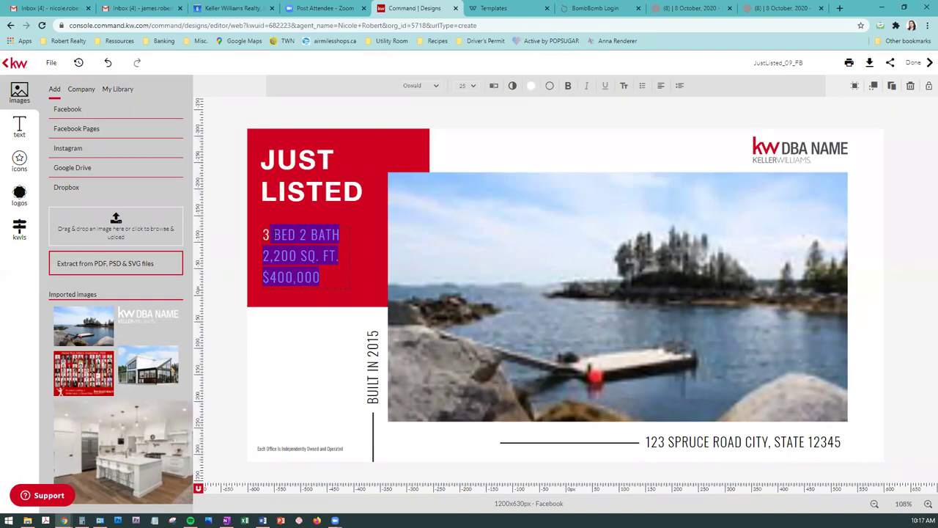
key(BackSpace)
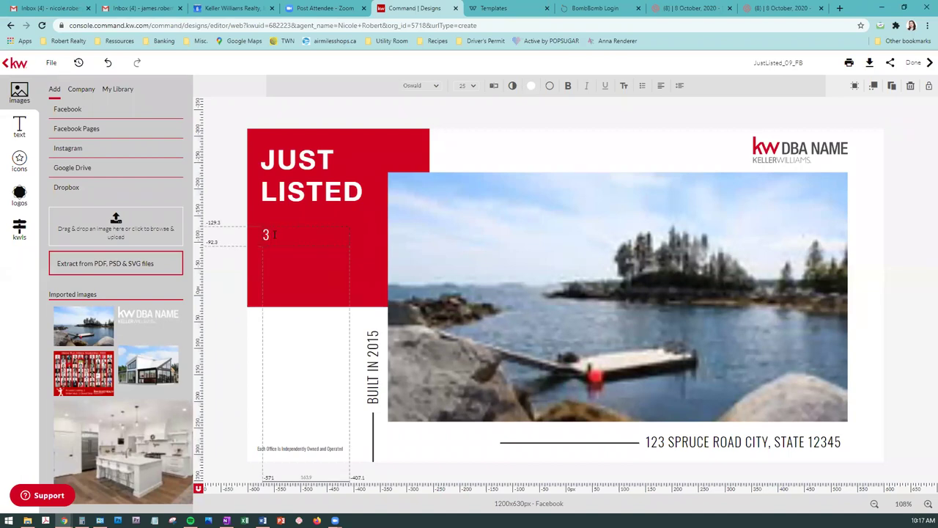
key(BackSpace)
click(303, 247)
key(Delete)
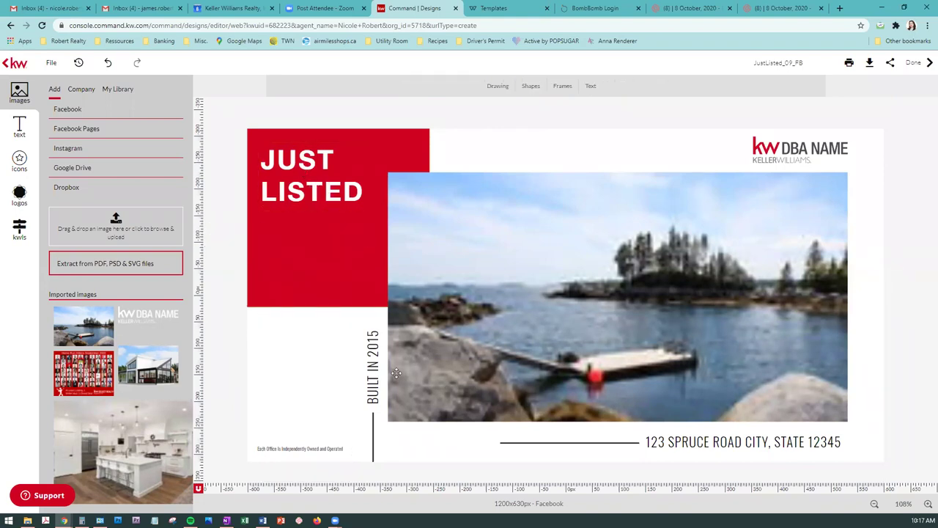
click(51, 64)
click(59, 79)
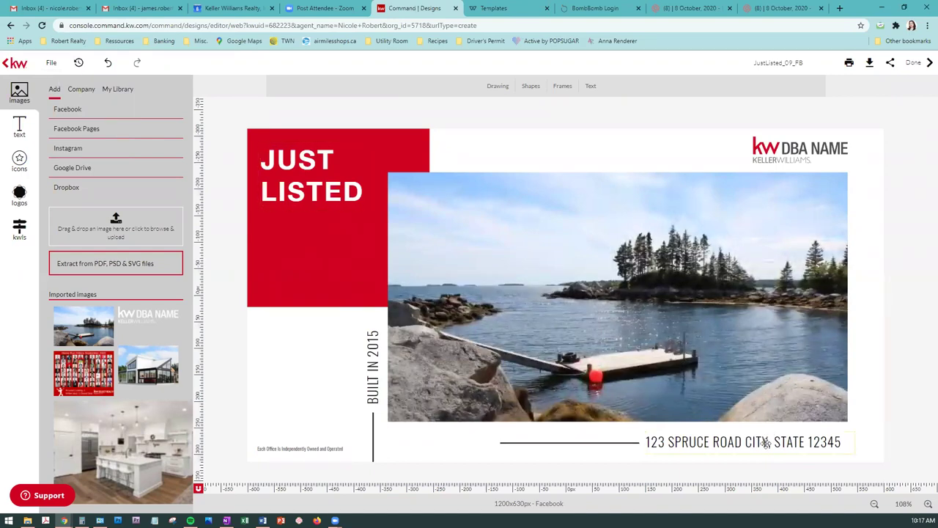
Delete the small "Each Office Is Independently Owned and Operated" line from the bottom of the design.
click(766, 441)
click(766, 441)
key(ctrl+a)
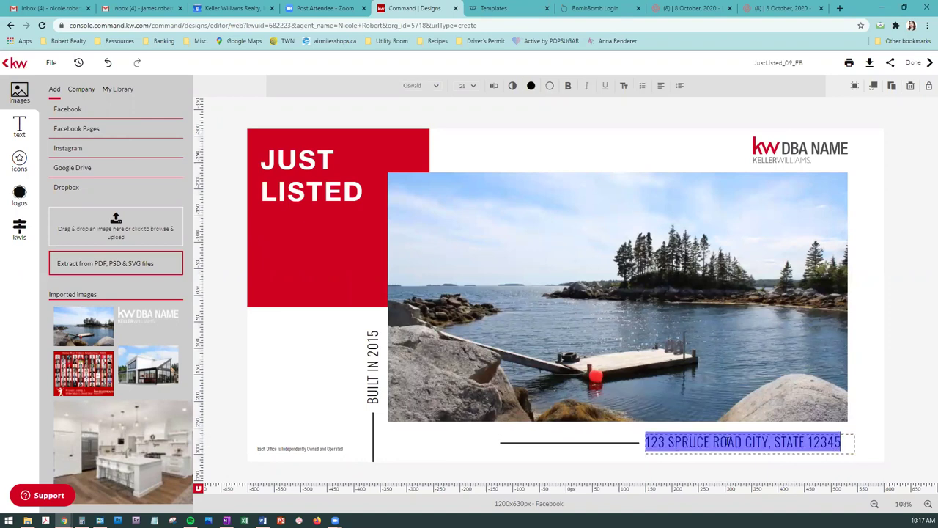
click(315, 447)
key(Delete)
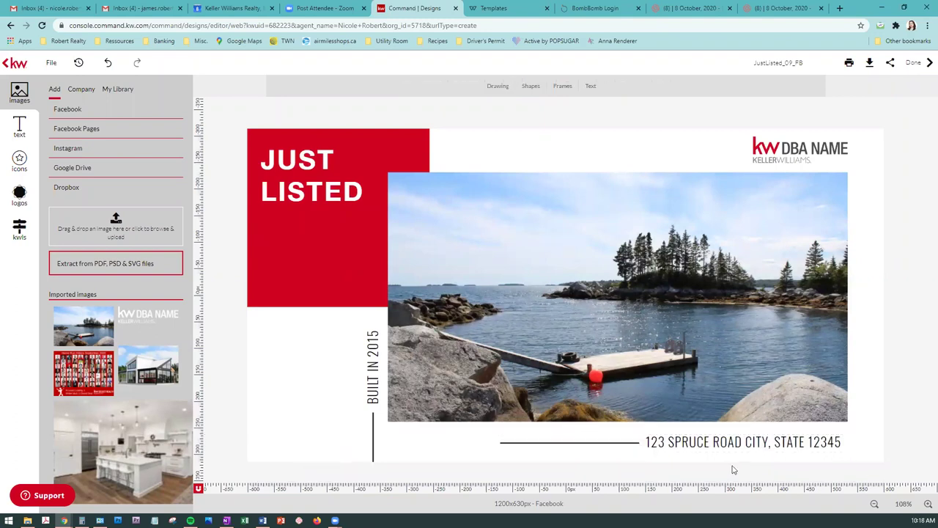
Replace the placeholder street address below the photo with "Otter Point Lots".
click(702, 443)
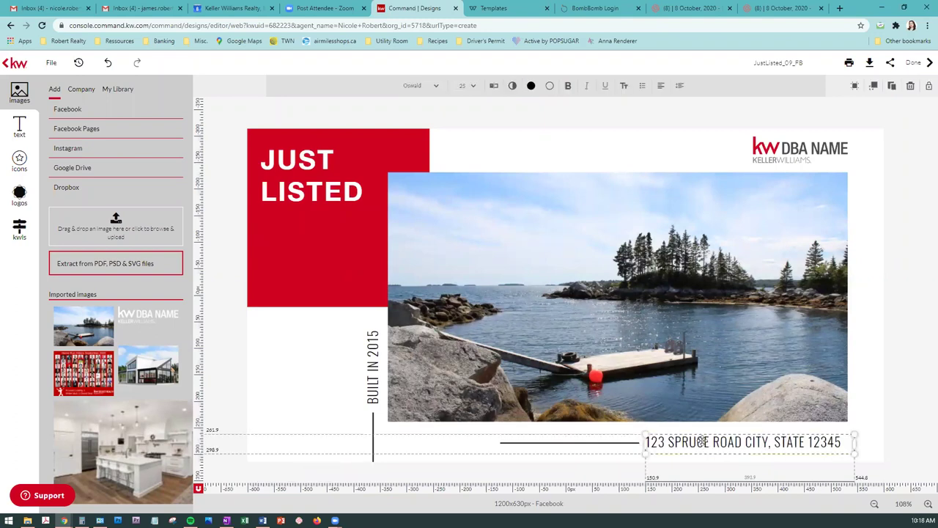
double_click(685, 441)
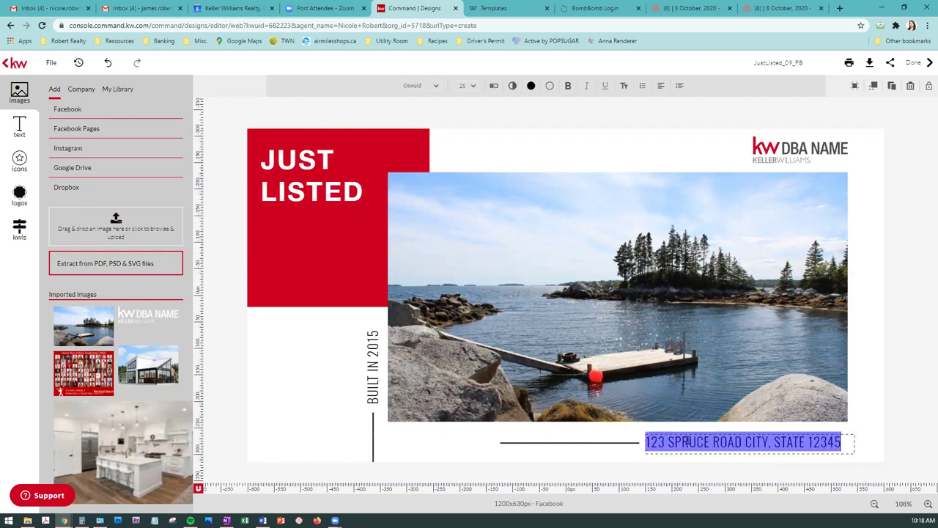
text(Ot)
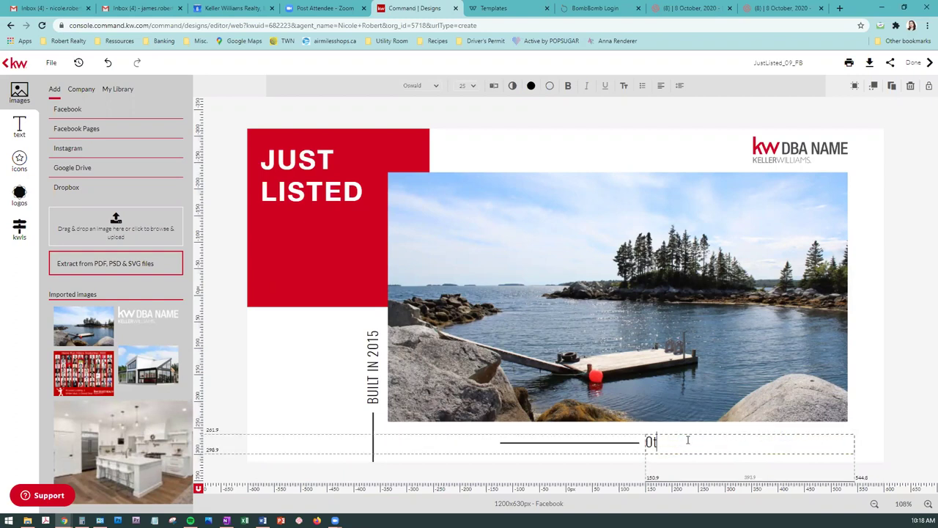
text(ter Point Lots)
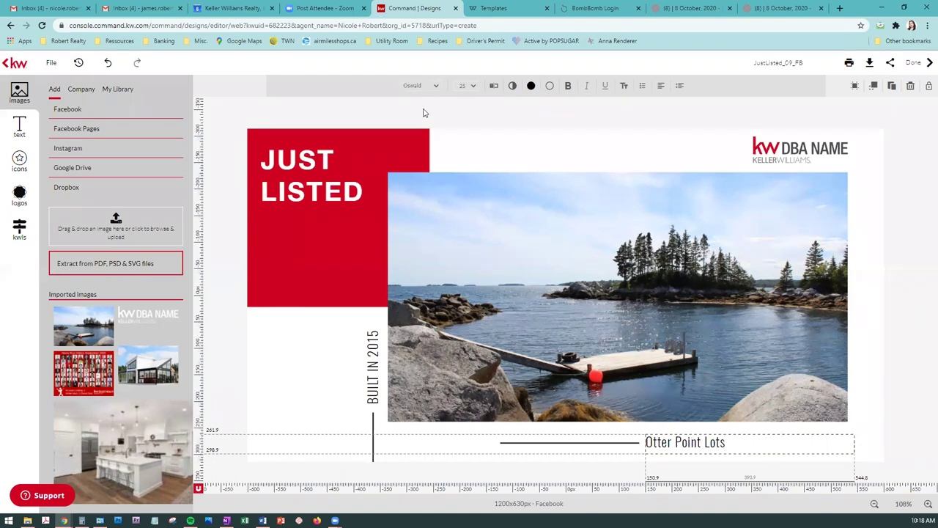
Set the "Otter Point Lots" text to 22 pt and colour it with the template's red.
triple_click(674, 443)
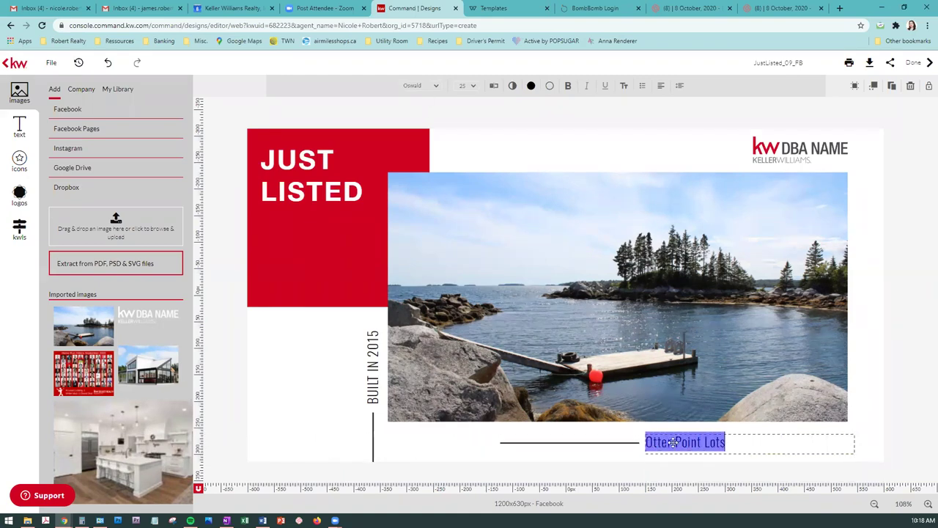
click(473, 86)
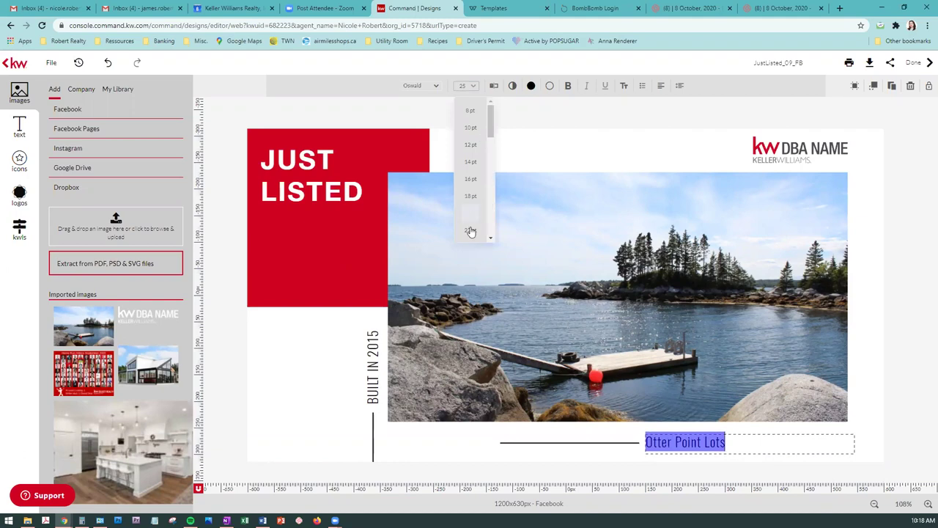
click(470, 230)
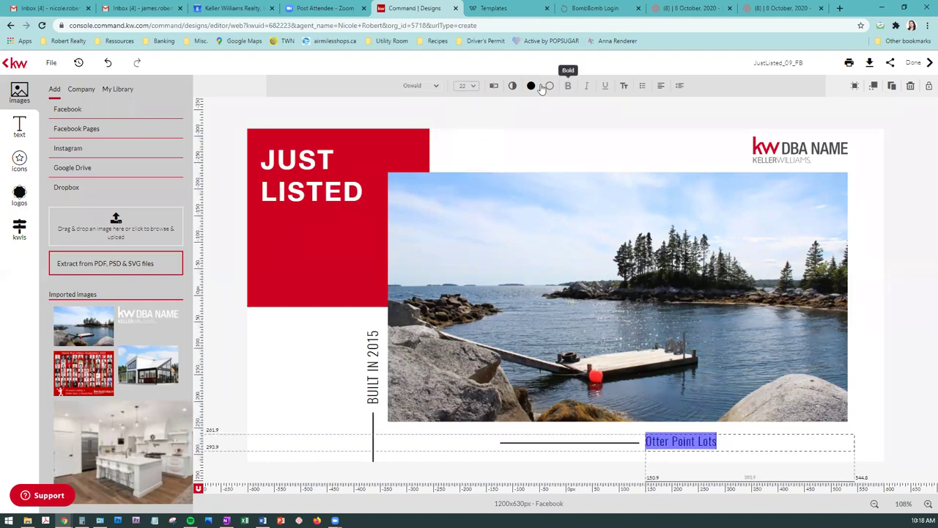
click(530, 87)
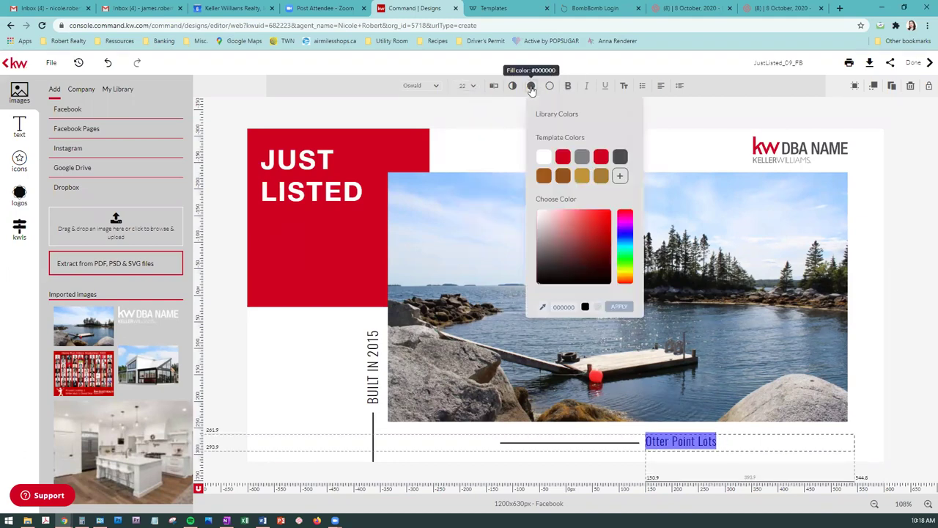
click(563, 157)
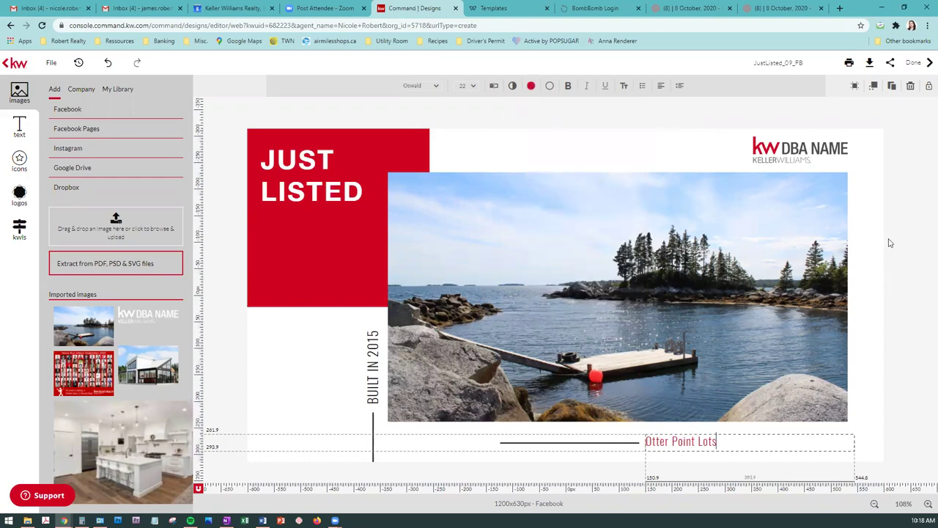
Delete the vertical "BUILT IN 2015" text and the KW DBA NAME placeholder logo above the photo.
click(370, 351)
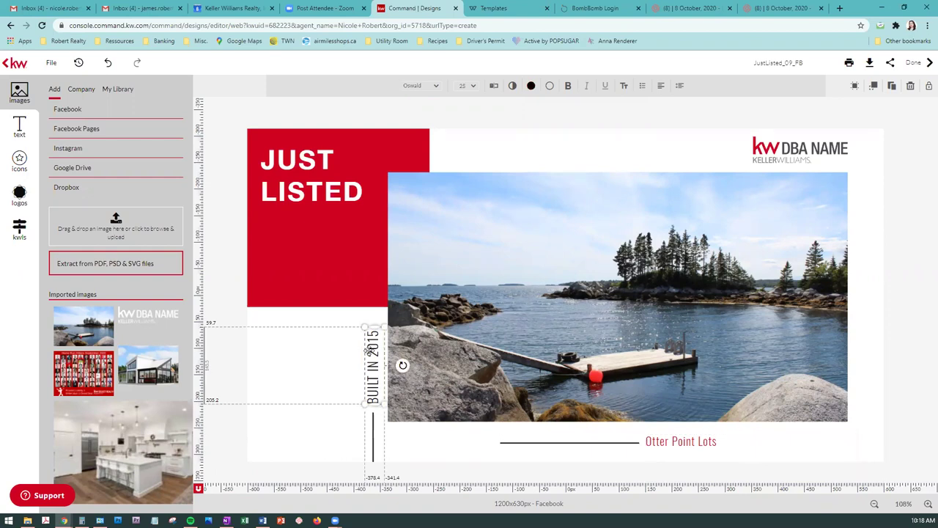
key(Delete)
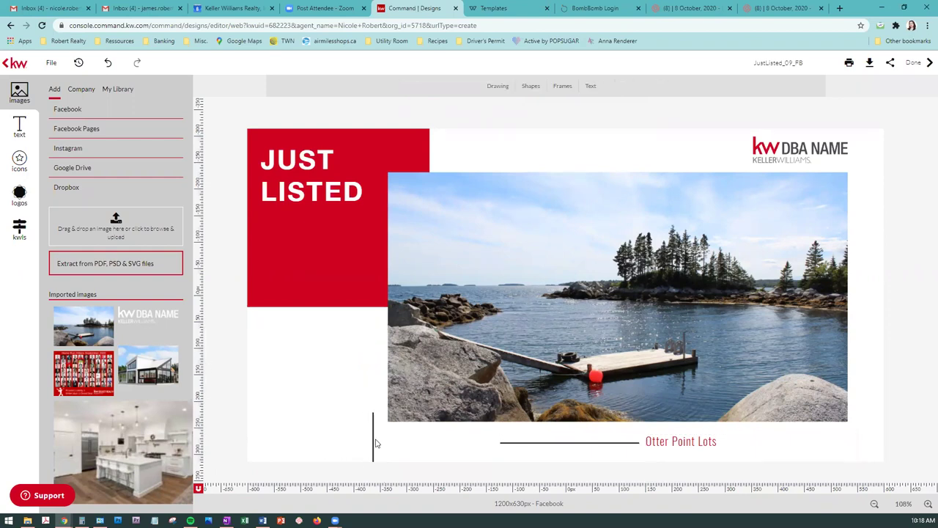
click(796, 148)
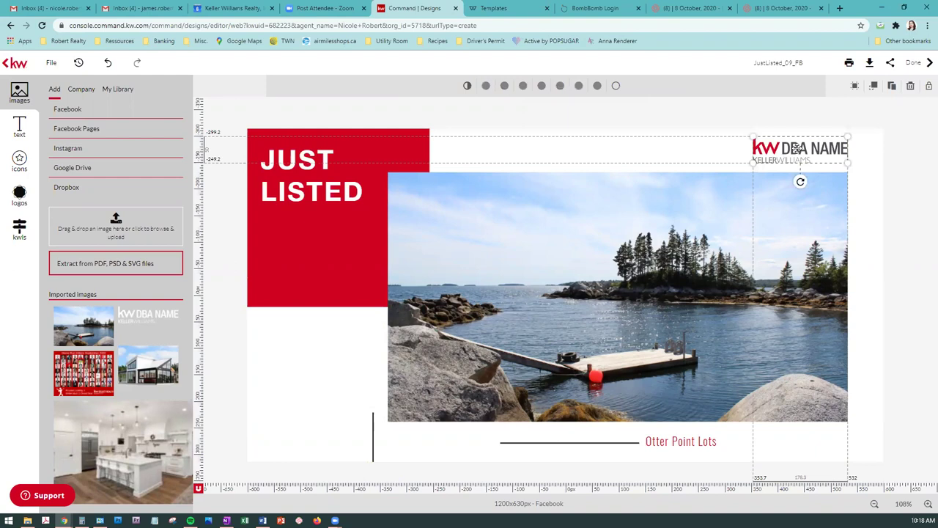
key(Delete)
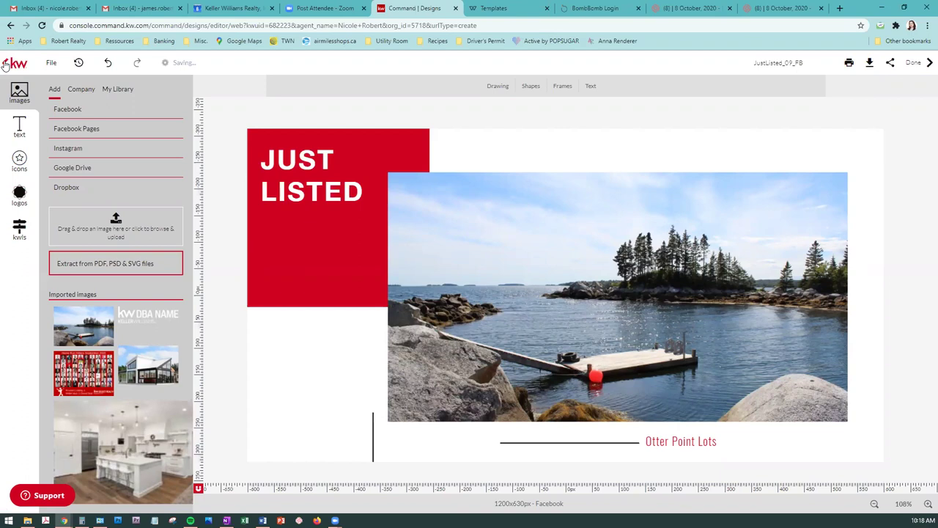
Leave the editor and save the design's changes.
click(5, 65)
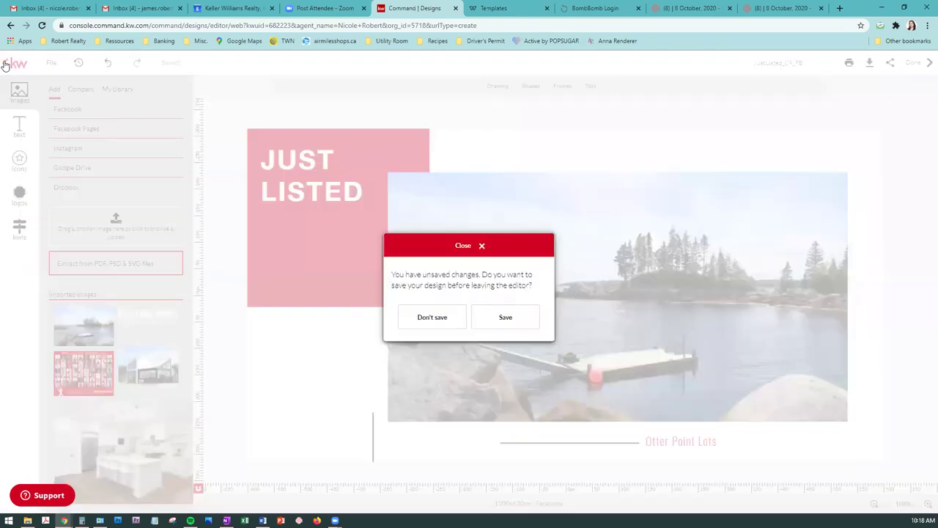
click(511, 323)
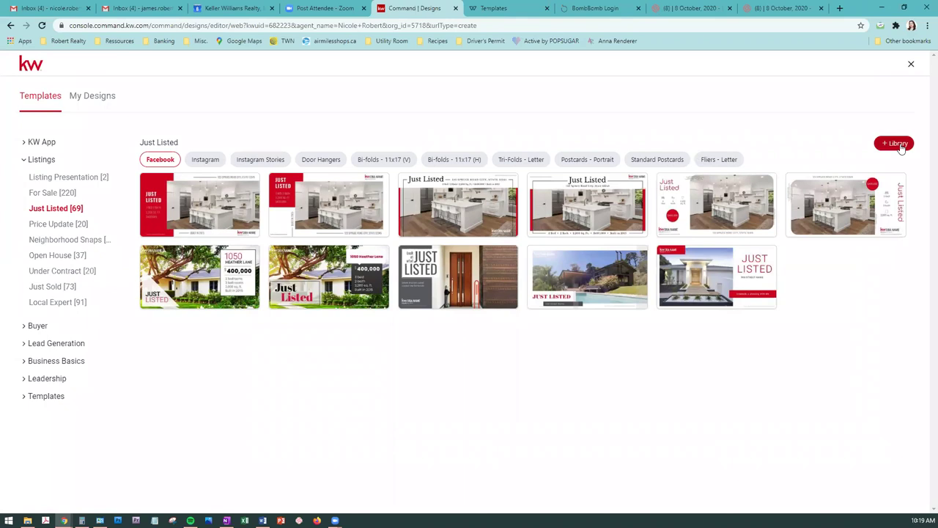
Review the images and logos stored in the company library, including where another logo file can be added.
click(900, 144)
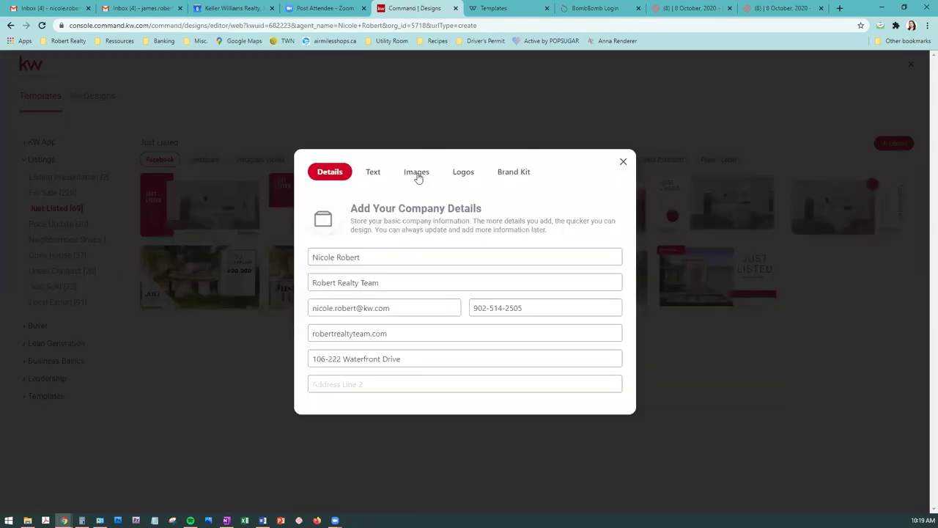
click(416, 173)
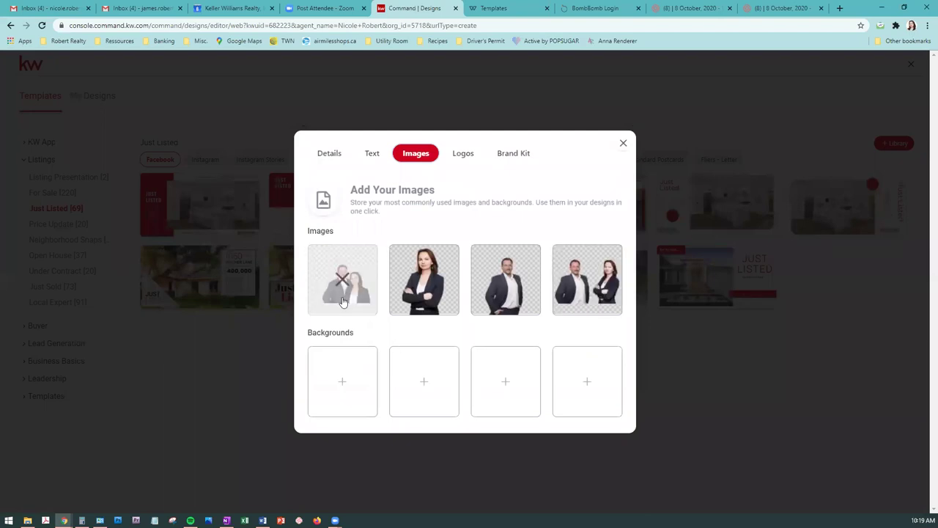
mouse_move(427, 287)
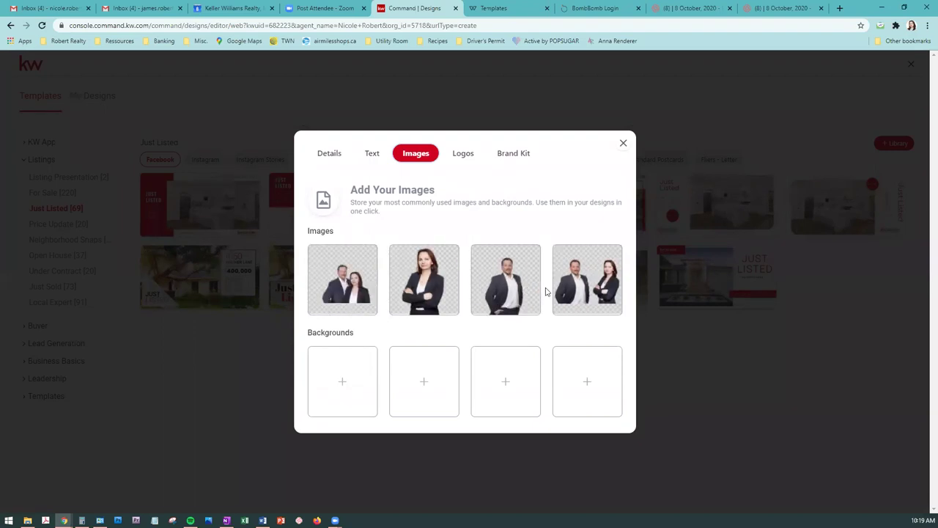
click(470, 155)
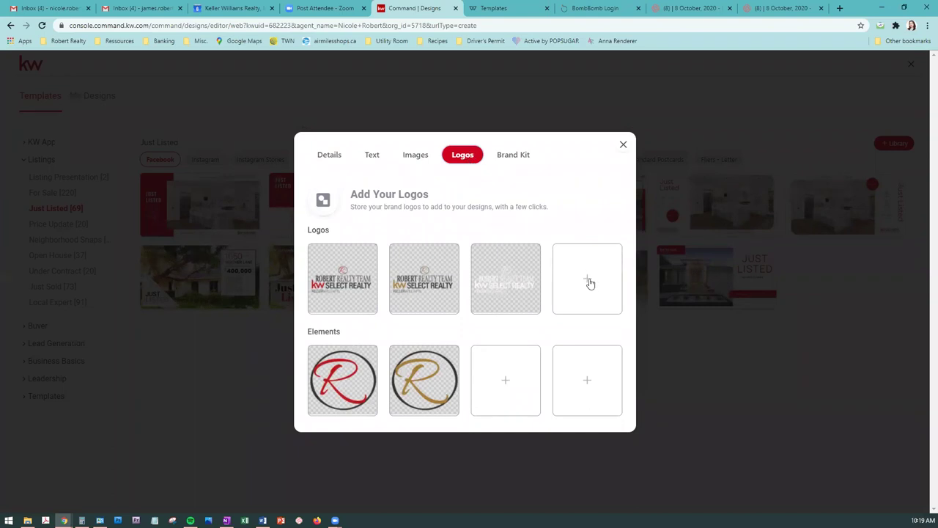
click(589, 282)
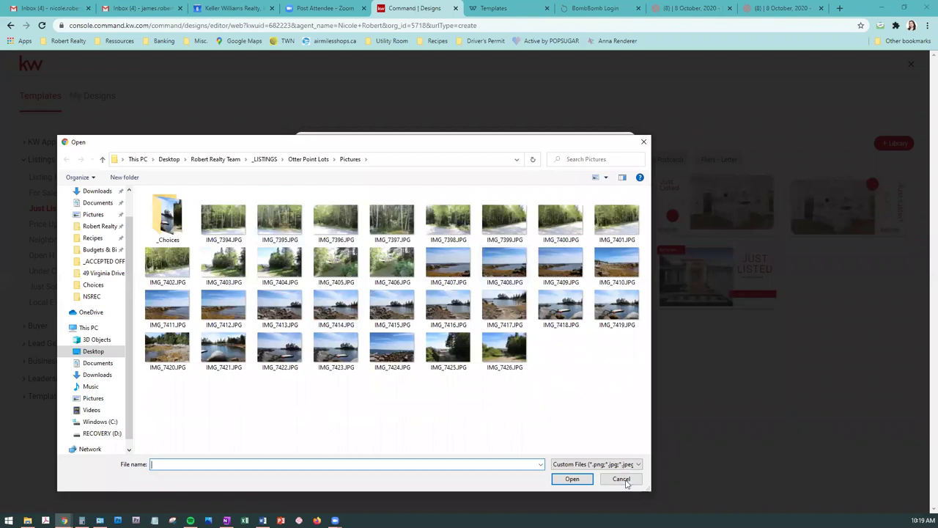
click(621, 478)
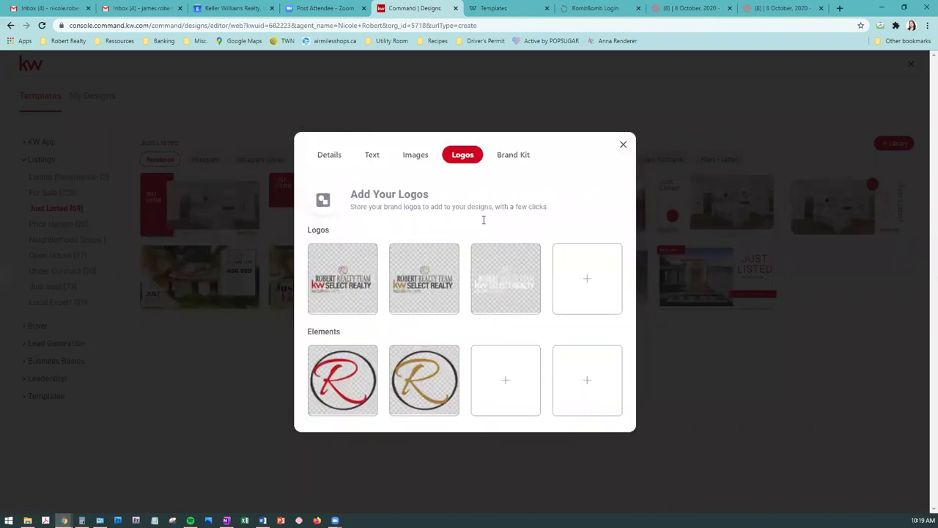
click(376, 93)
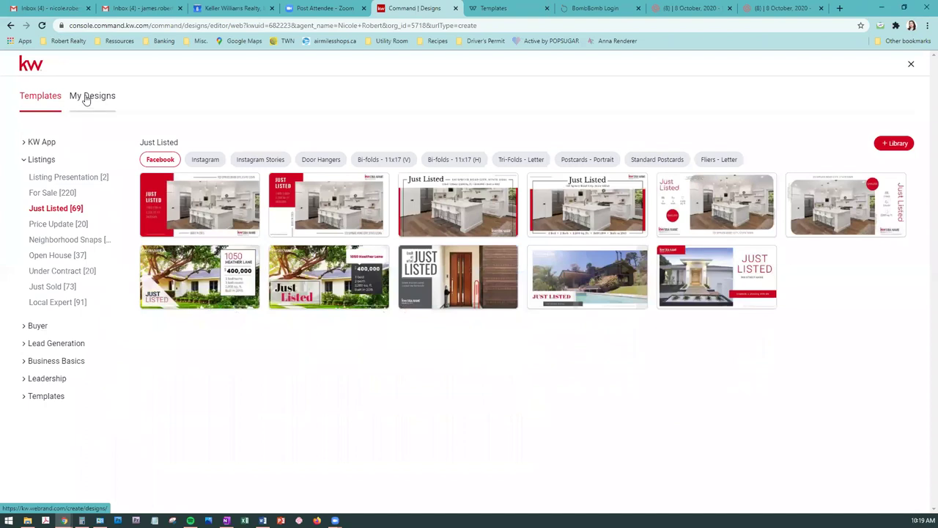
Find JustListed_09_FB among the saved designs and reopen it for editing.
click(86, 97)
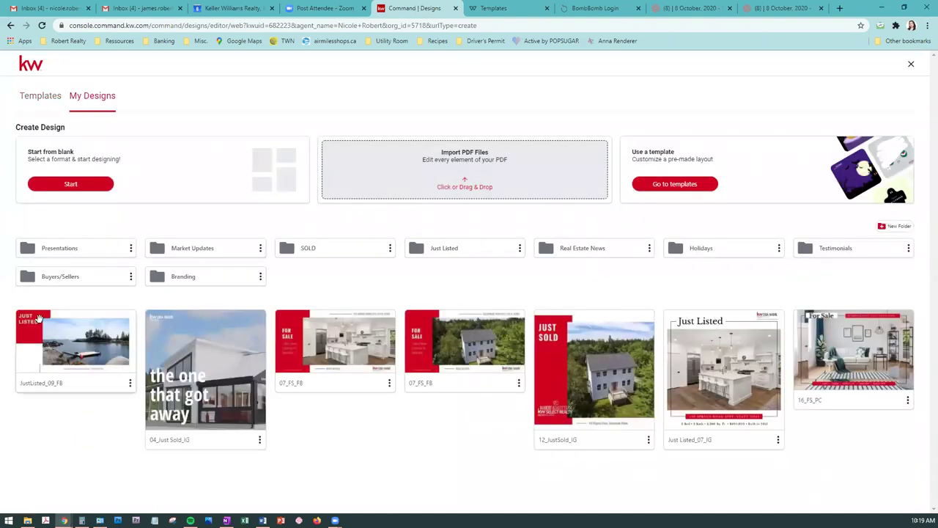
click(42, 97)
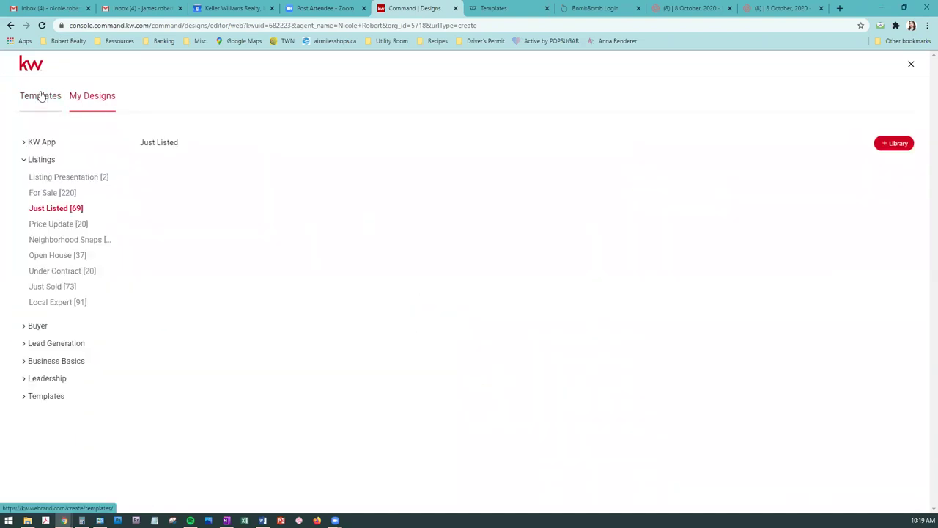
click(89, 96)
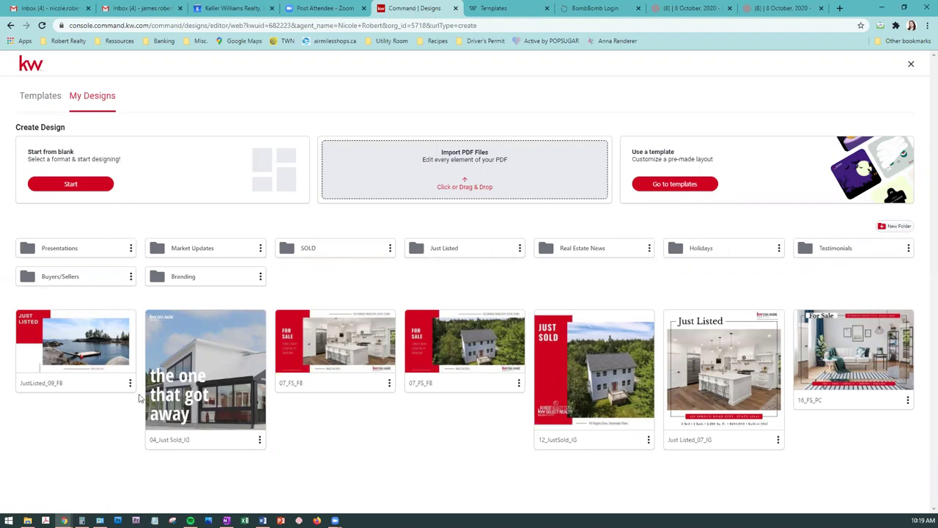
click(129, 383)
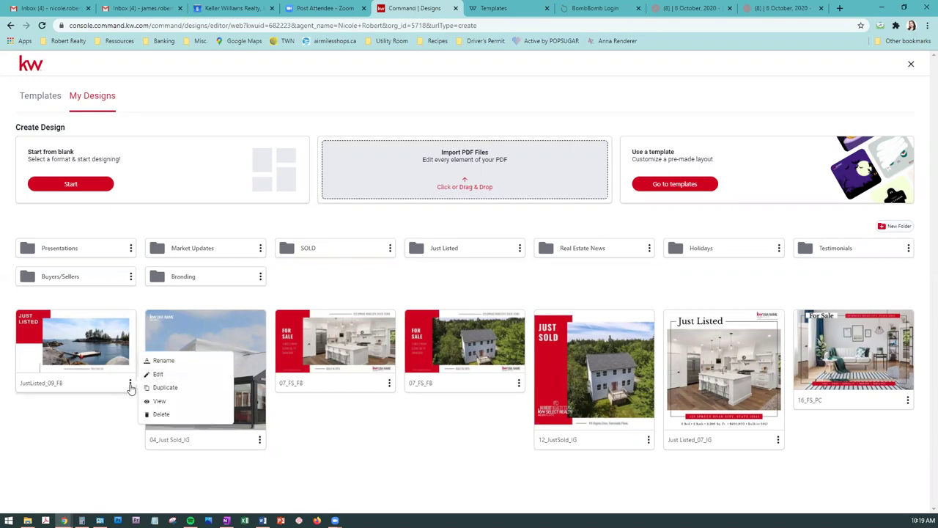
click(129, 381)
click(129, 381)
click(130, 382)
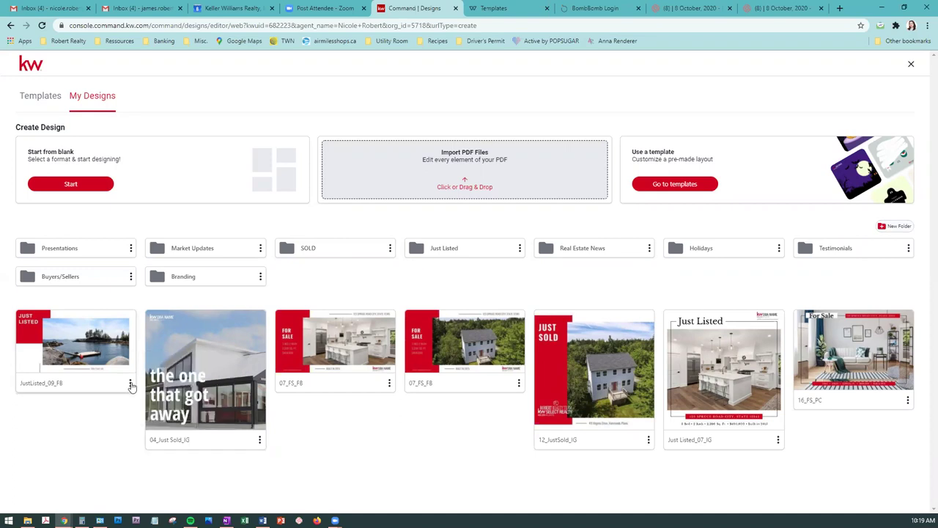
click(130, 382)
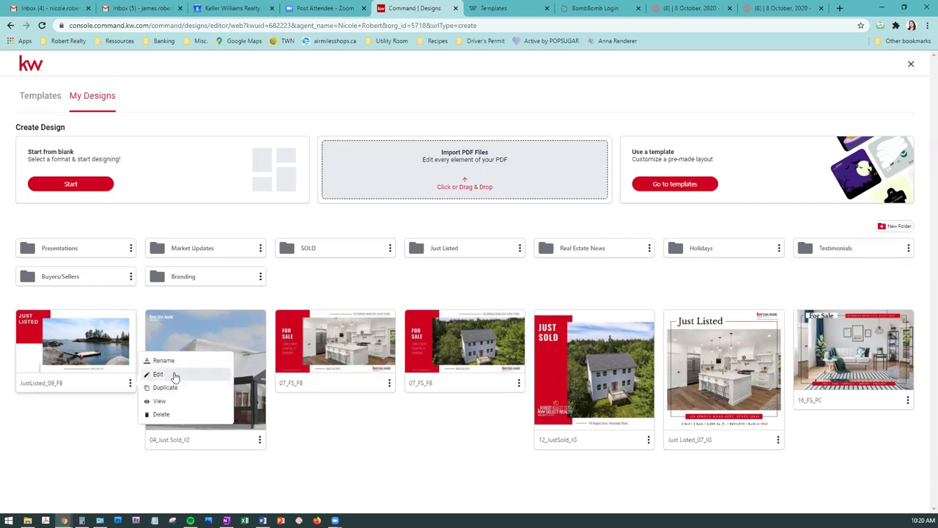
click(175, 377)
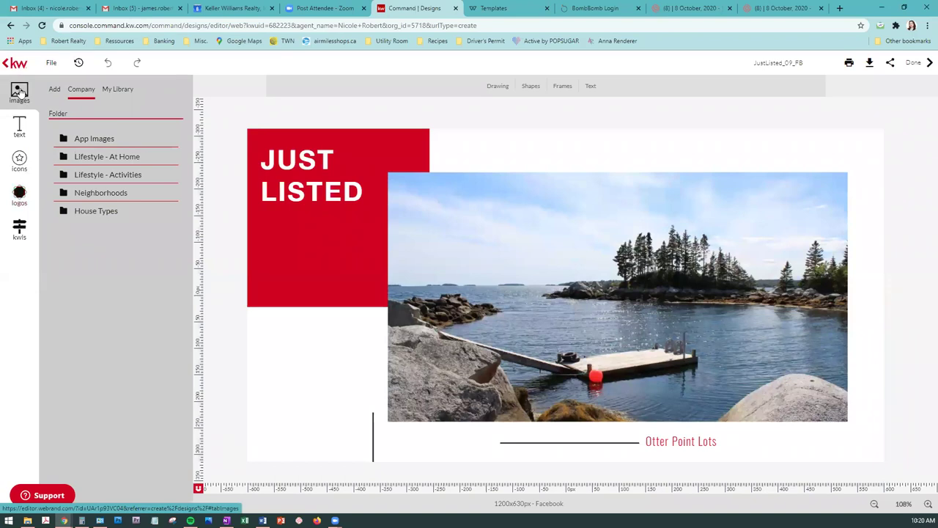
Add the library's red KW Select Realty team logo, scaled to about 199 px wide, in the design's lower-left white area beside the vertical line.
click(19, 195)
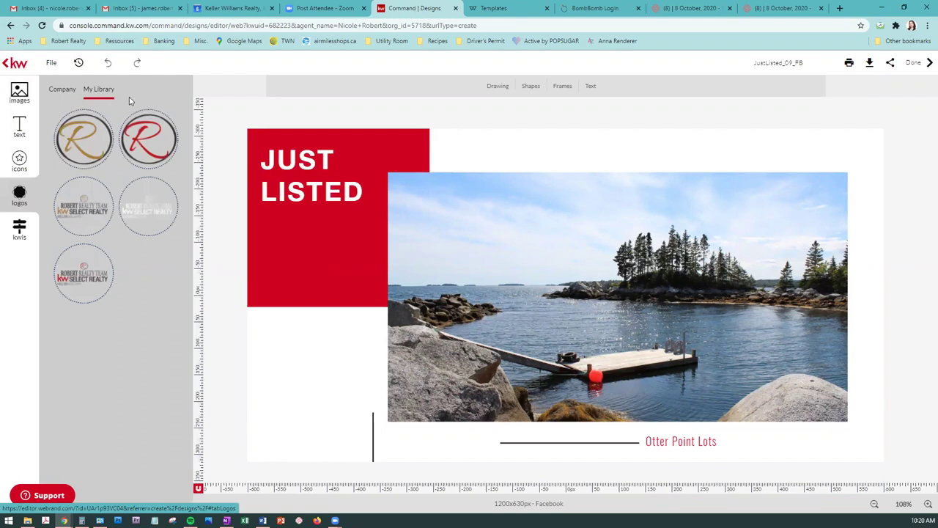
click(83, 276)
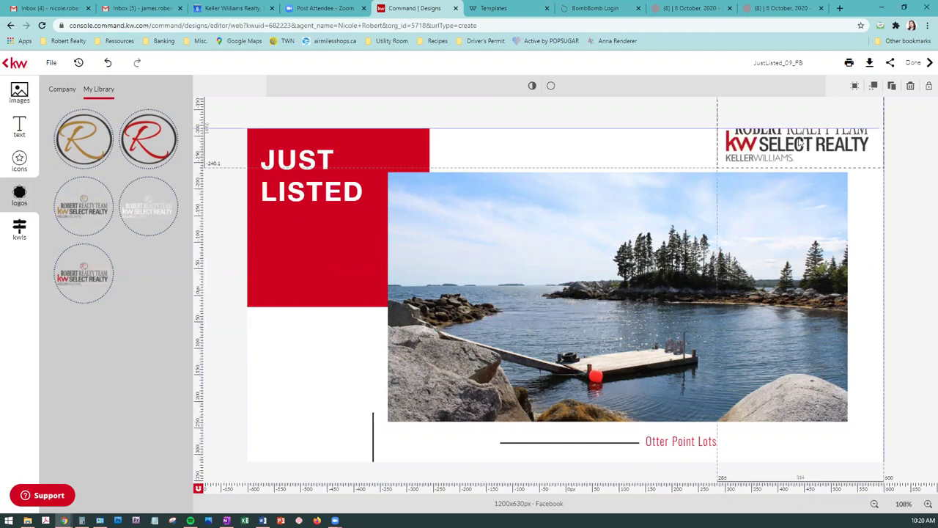
drag(801, 144, 781, 161)
drag(858, 115, 852, 136)
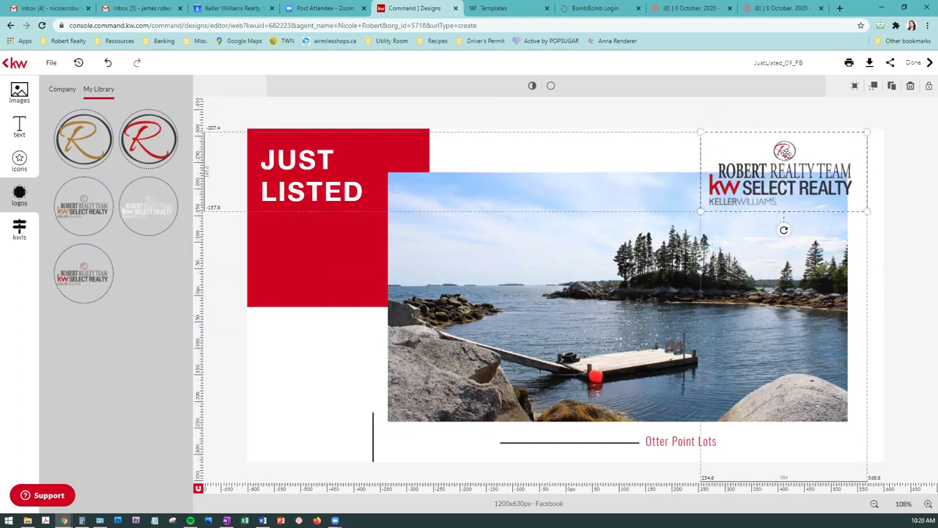
mouse_move(867, 133)
mouse_down()
mouse_move(799, 159)
mouse_move(843, 130)
mouse_move(808, 156)
mouse_move(862, 138)
mouse_up()
drag(813, 169, 344, 460)
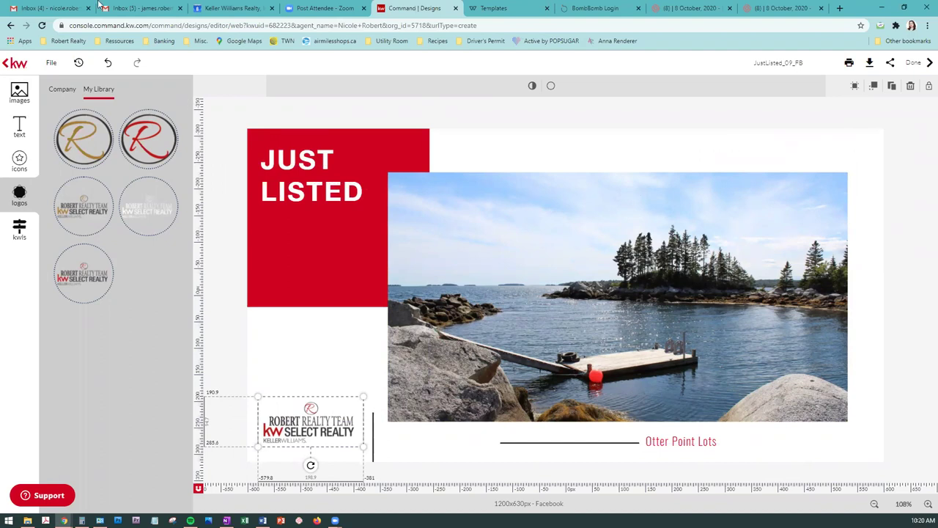
Deselect the logo and save the updated design.
click(370, 111)
click(51, 62)
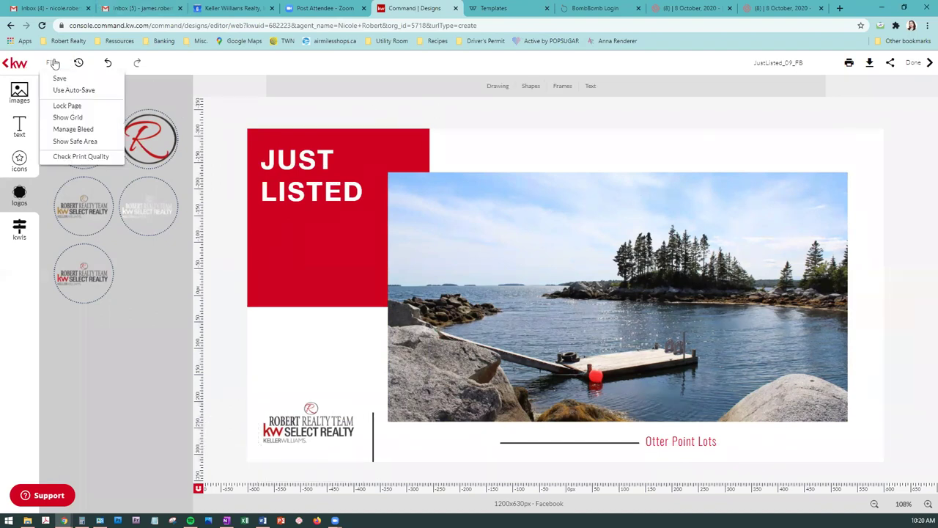
click(58, 86)
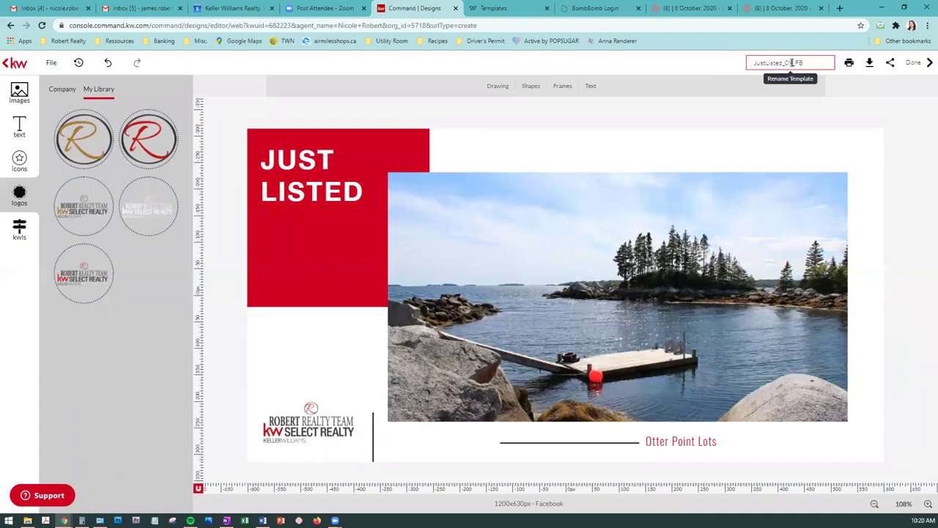
Rename the design to Otter Point FB Ad.
double_click(791, 63)
text(Otter Point FB Ad)
click(701, 69)
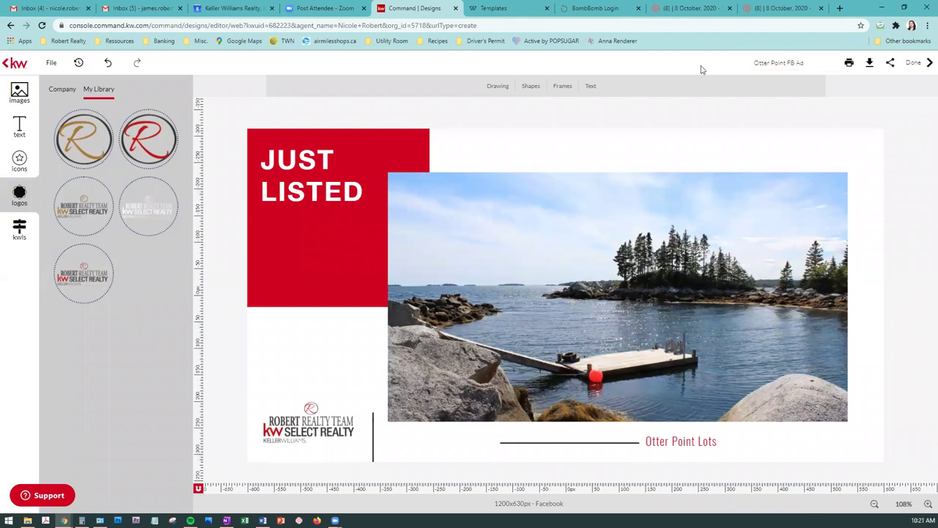
Download the finished design as a PNG file.
click(858, 64)
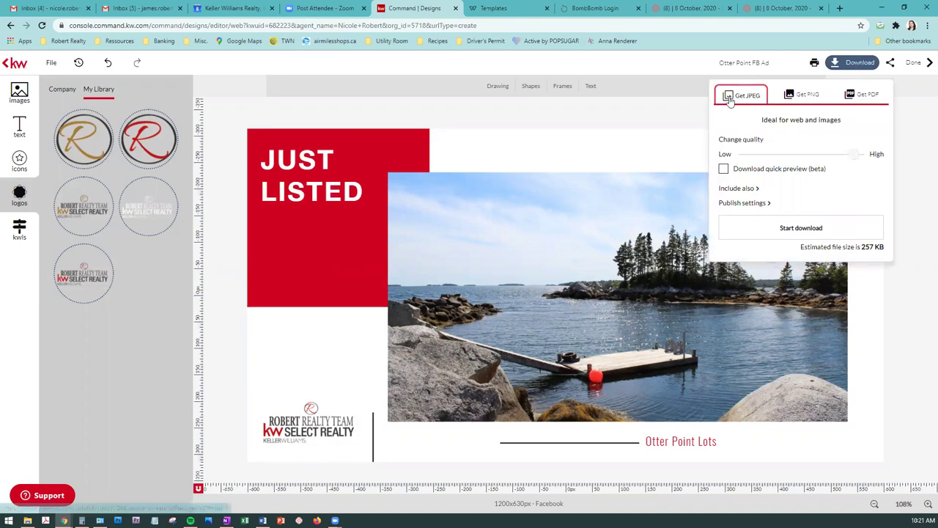
click(801, 96)
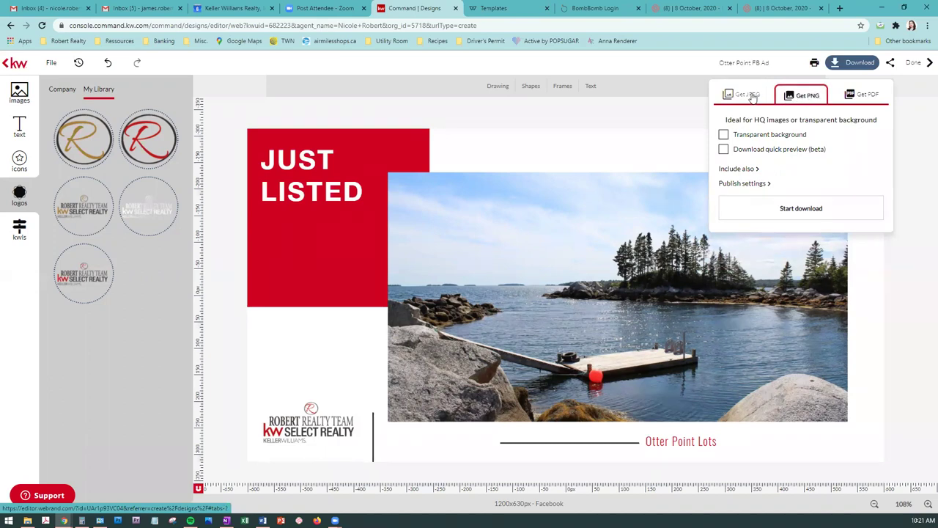
click(819, 208)
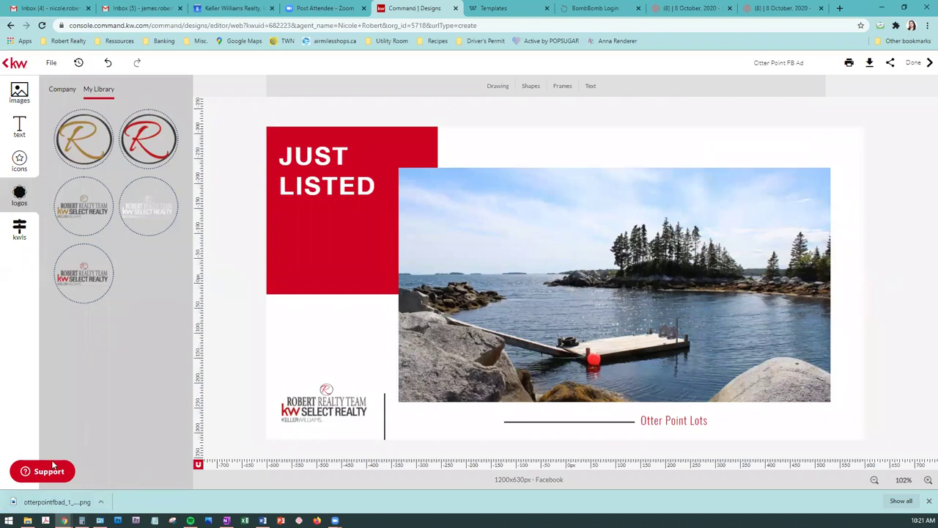
Open the downloaded PNG to check how the ad looks, and close the image viewer.
click(53, 503)
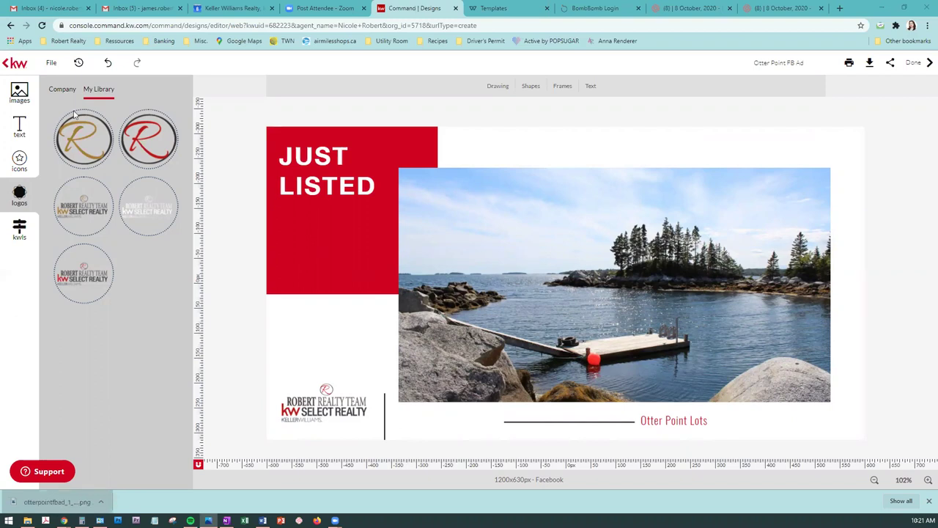
click(589, 108)
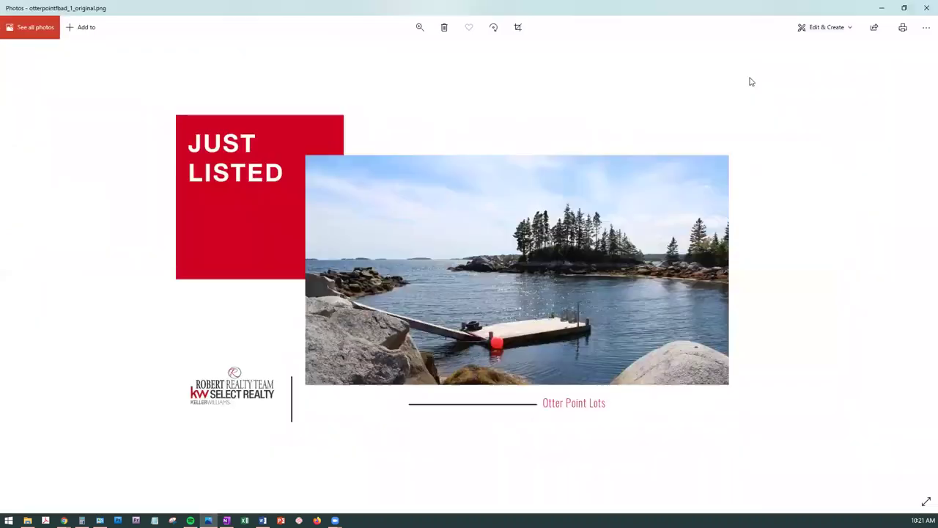
click(925, 11)
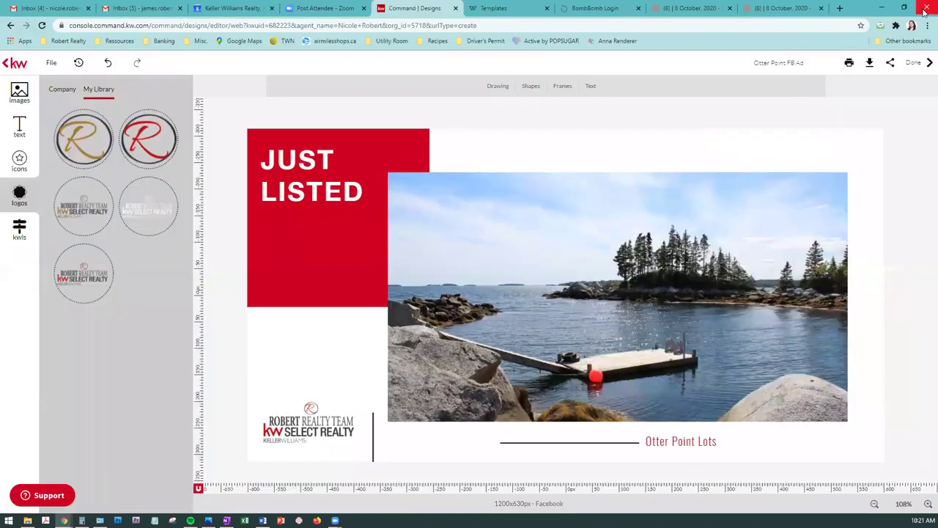
Return to the Just Listed Facebook templates and open JustListed_08_FB for editing.
click(5, 65)
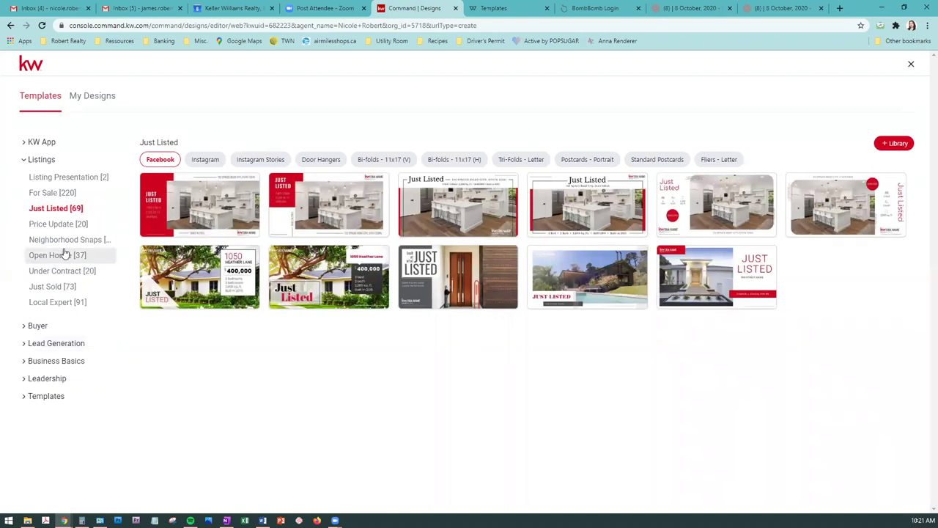
mouse_move(203, 174)
mouse_move(328, 190)
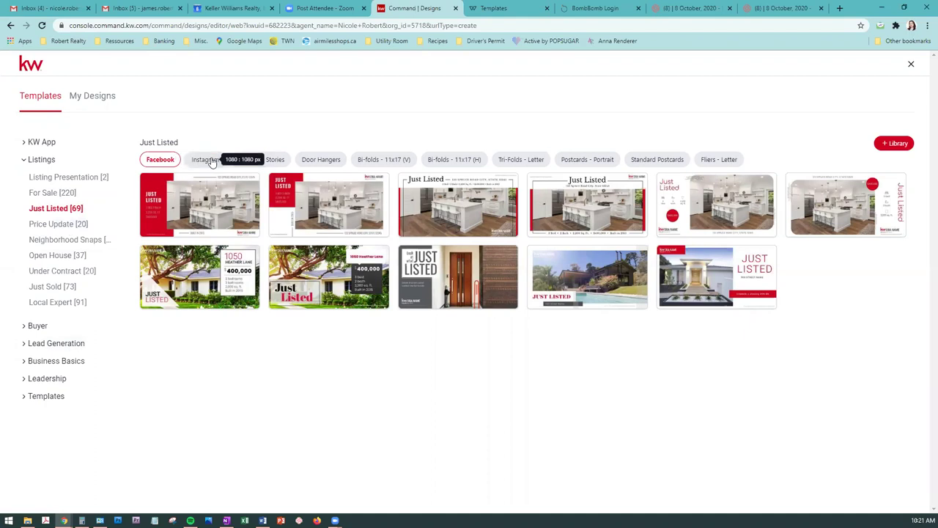
mouse_move(238, 257)
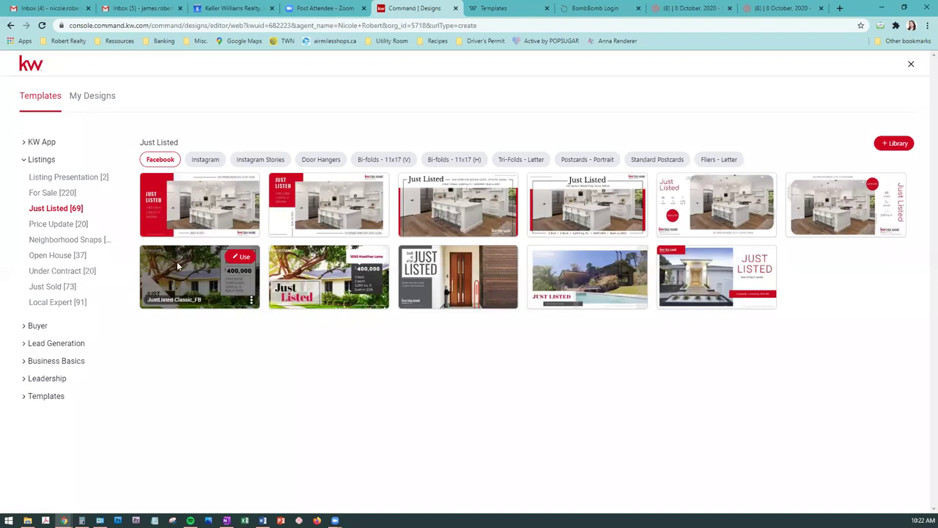
mouse_move(217, 209)
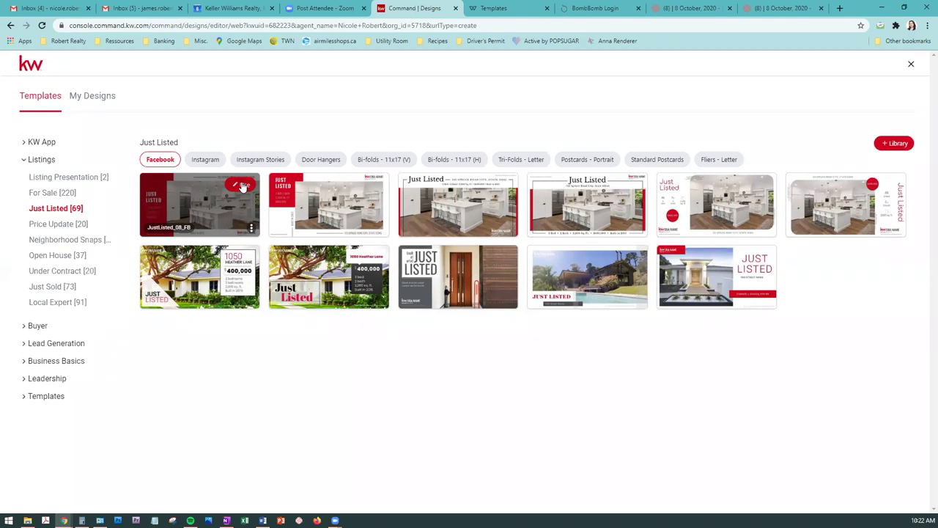
click(243, 187)
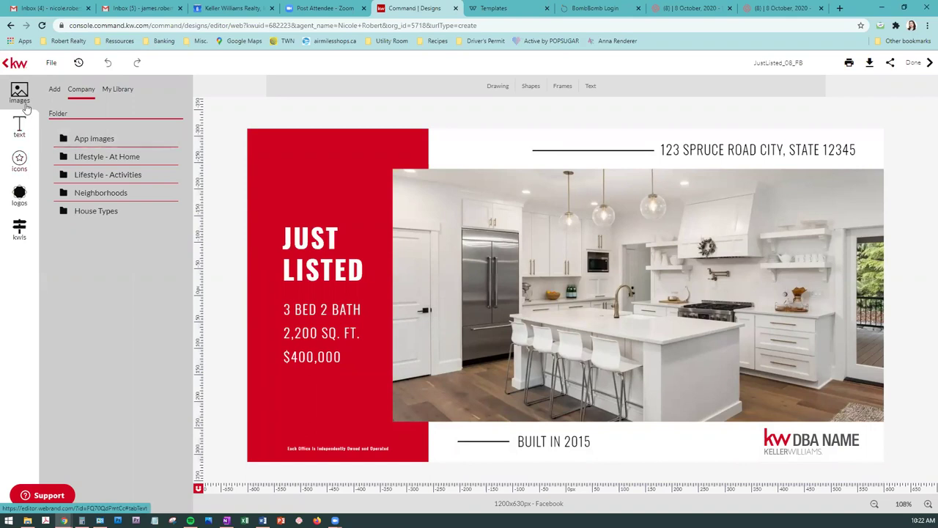
Try replacing the template's kitchen photo with the imported dock photo, and undo the replacement.
click(55, 91)
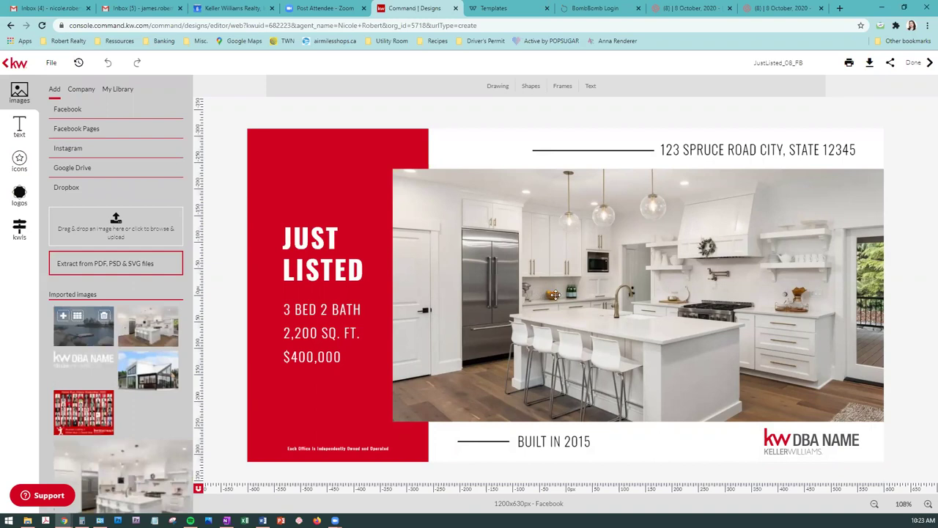
drag(91, 330, 546, 293)
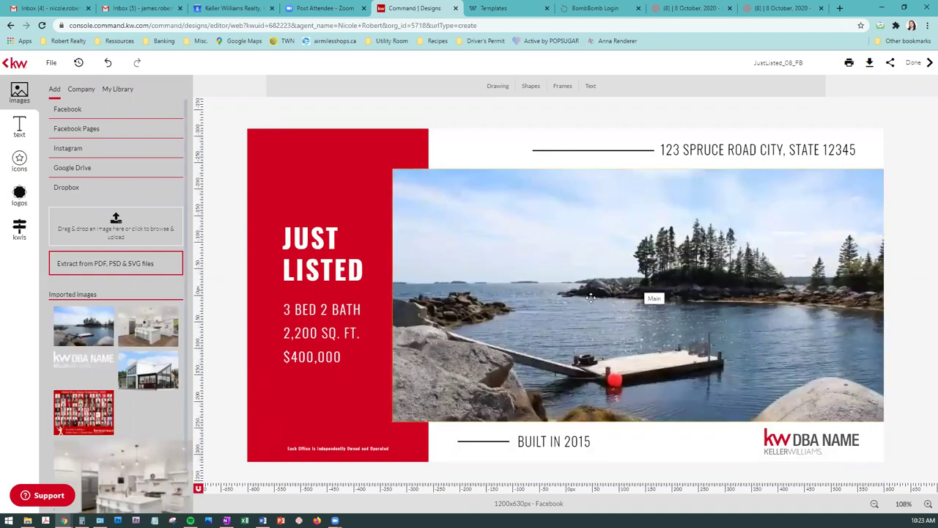
click(579, 261)
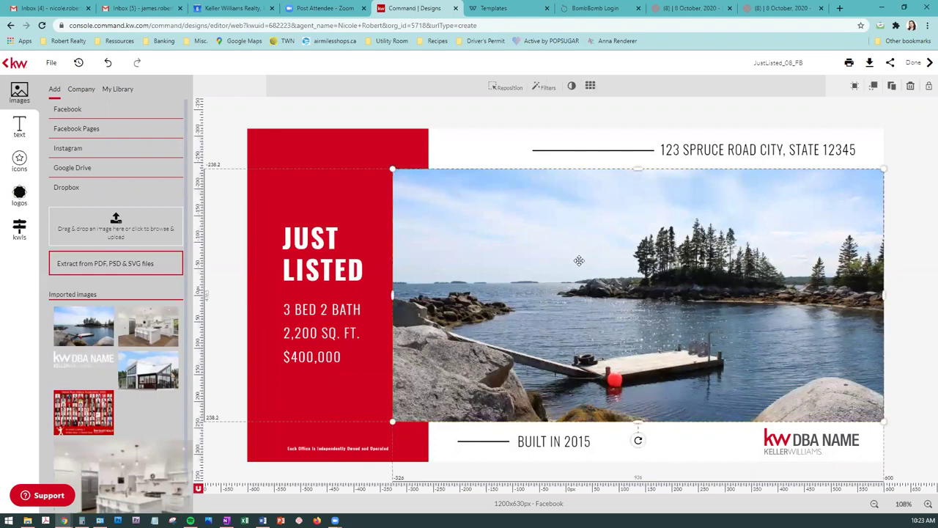
key(ctrl+z)
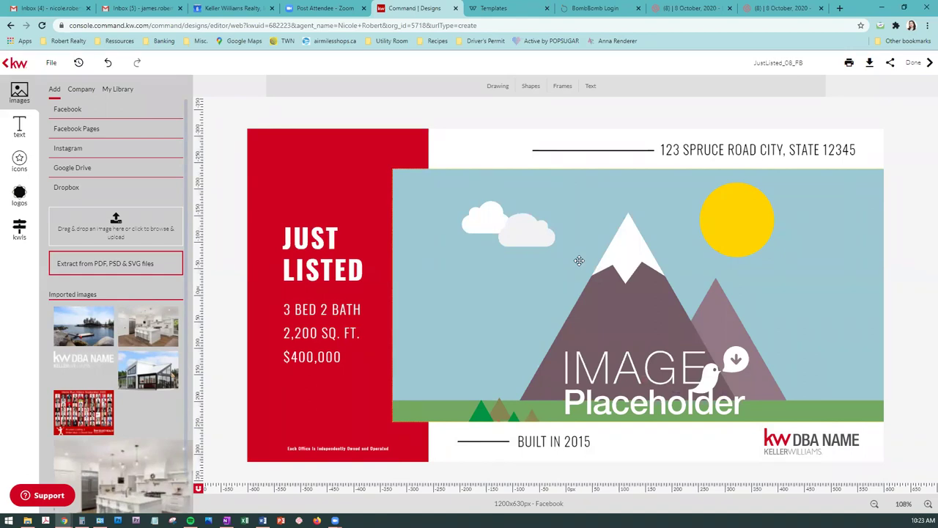
Delete the main image placeholder and add the imported dock photo, scaled to about 519 px wide in the white area's right part.
click(588, 247)
key(Delete)
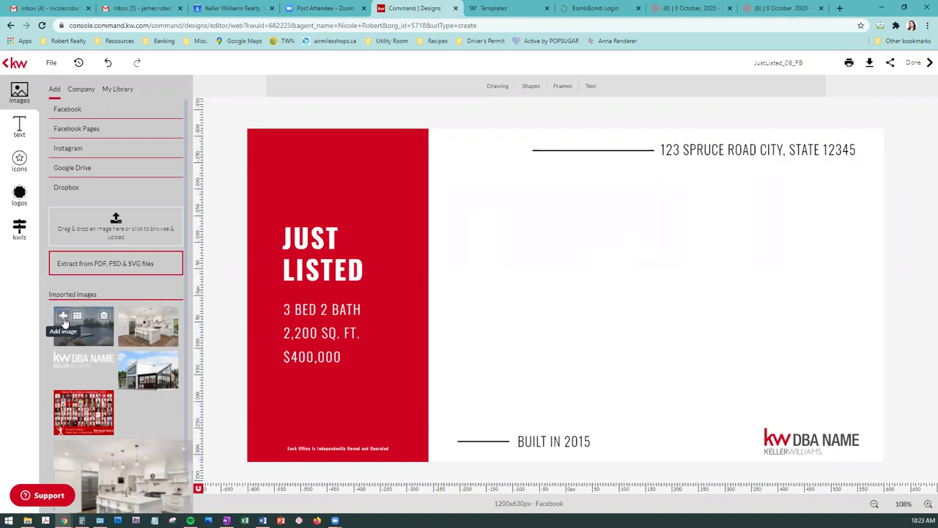
click(64, 318)
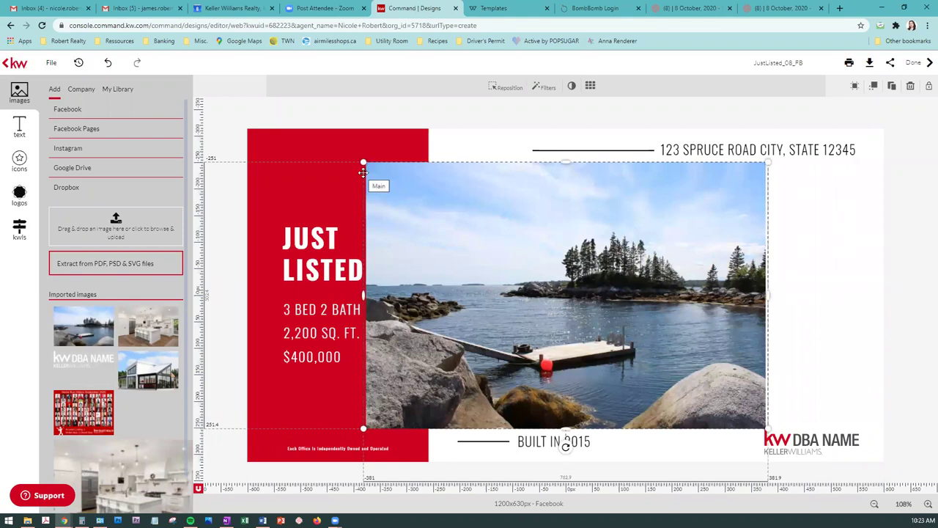
drag(364, 156, 421, 200)
drag(221, 104, 496, 243)
drag(619, 299, 702, 266)
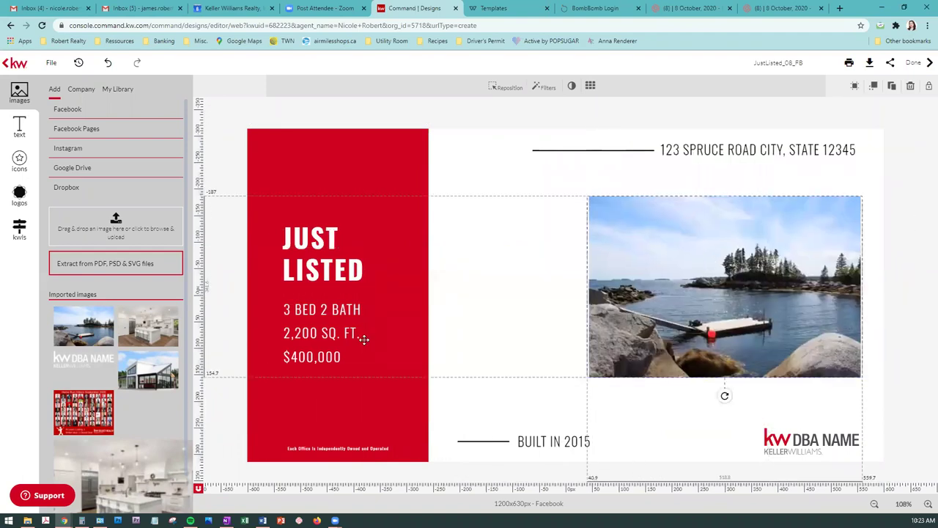
click(919, 255)
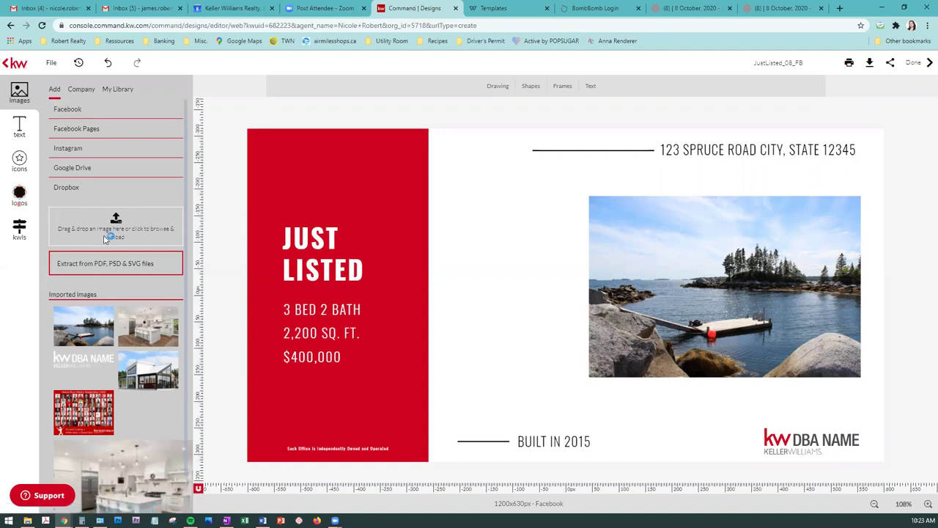
Upload KellerWilliams_SelectRealty_Logo_RGB.png from the _KW folder's Logos & Colours subfolder to the imported images.
click(105, 240)
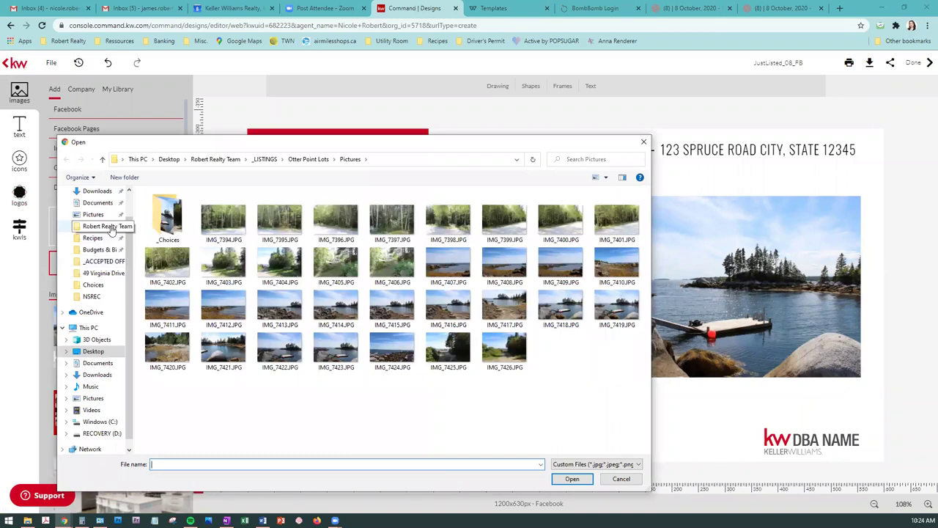
click(107, 227)
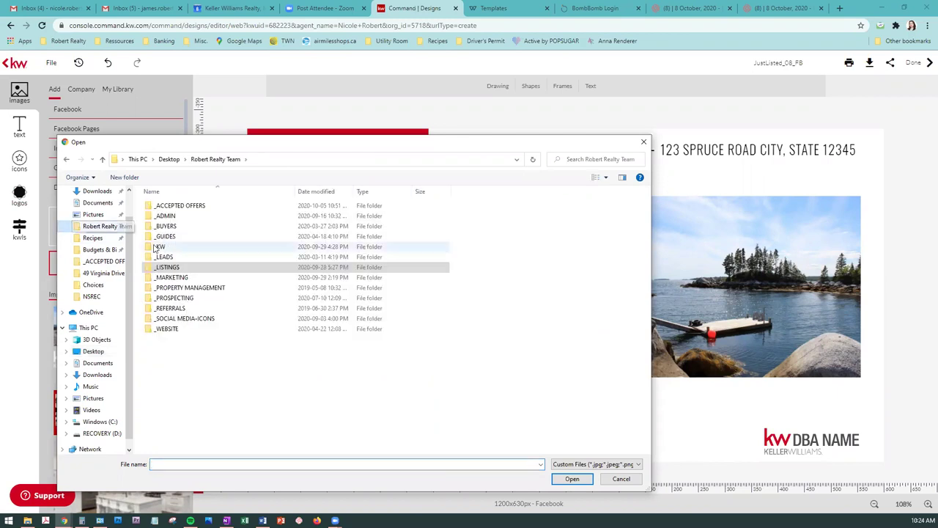
double_click(163, 247)
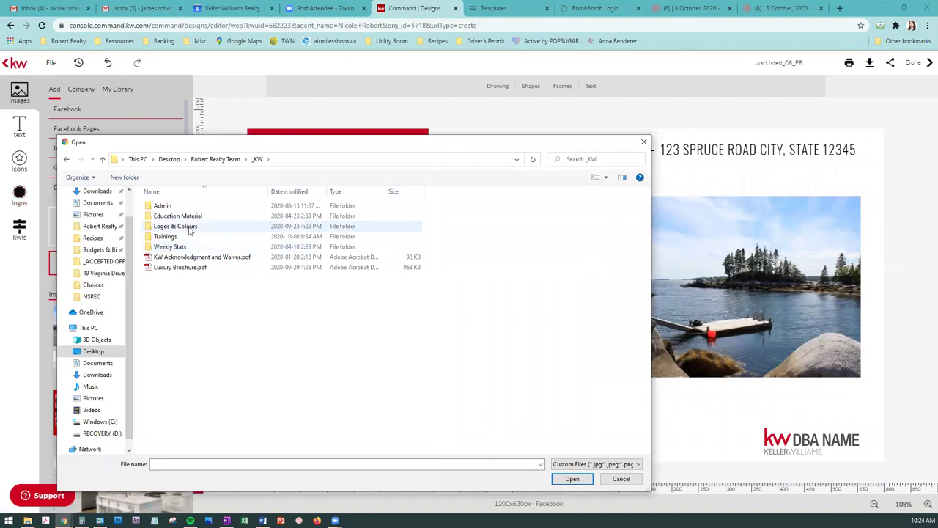
double_click(188, 227)
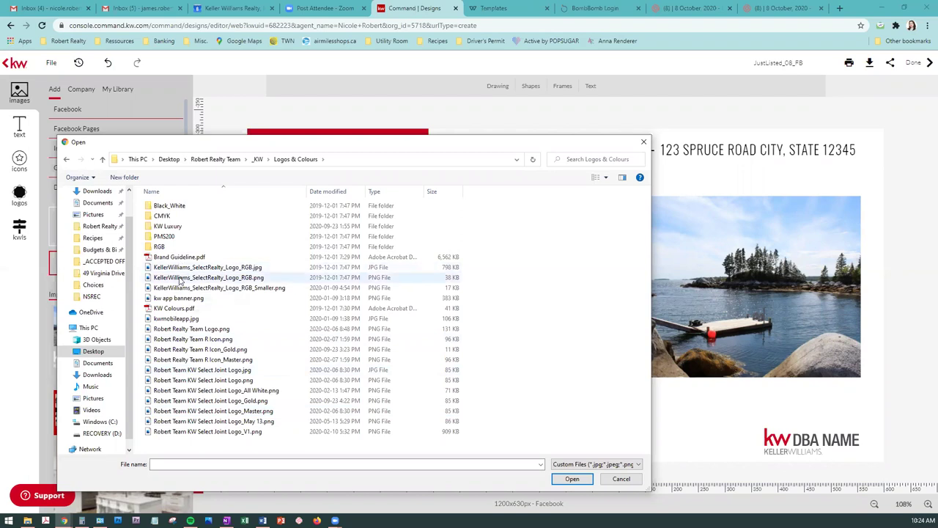
click(180, 278)
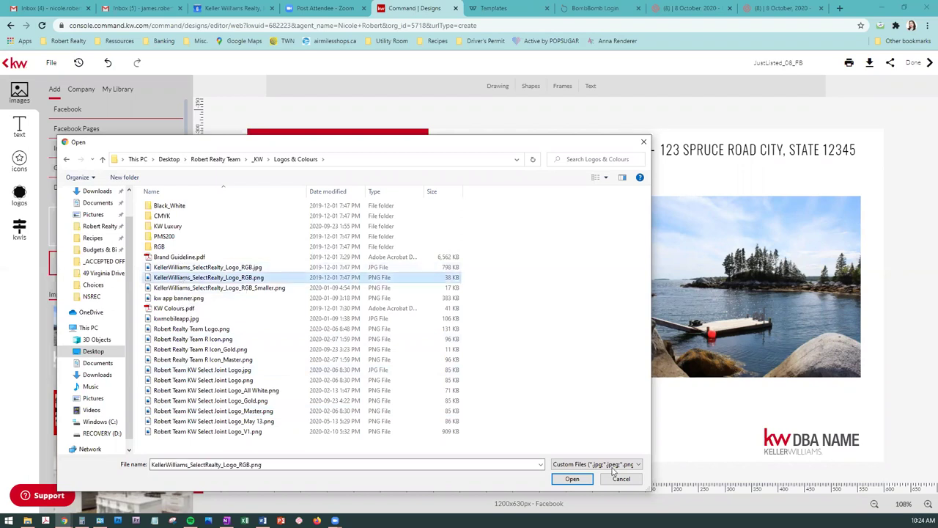
click(572, 479)
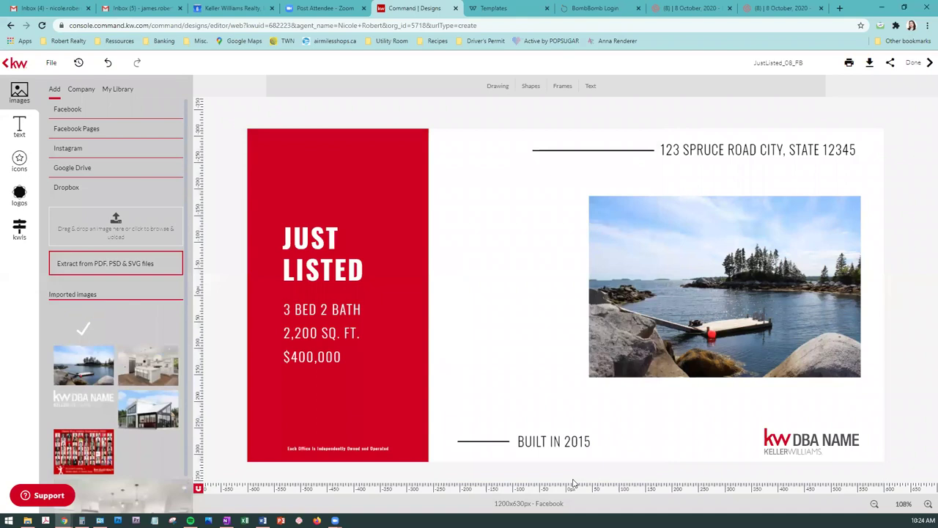
Add the uploaded KW Select Realty logo to the design and move it beside the red panel, across the dock photo.
mouse_move(81, 327)
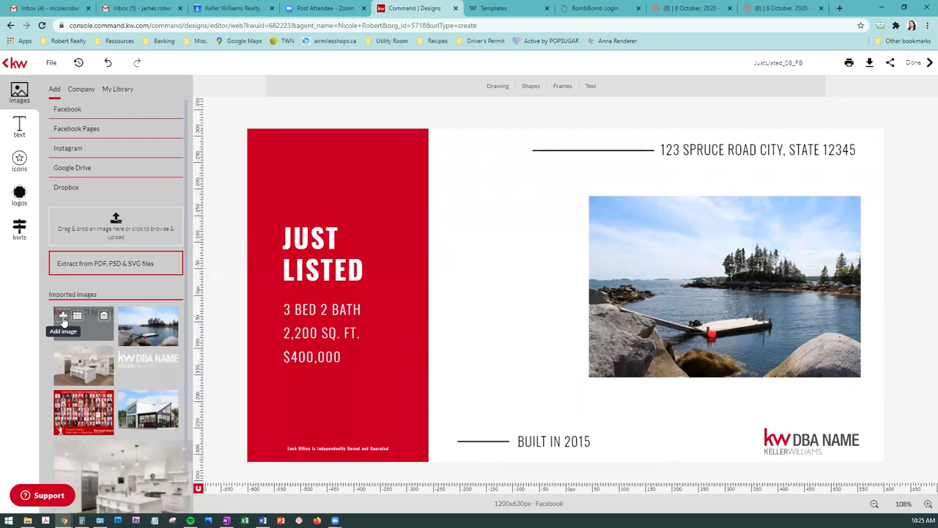
click(63, 321)
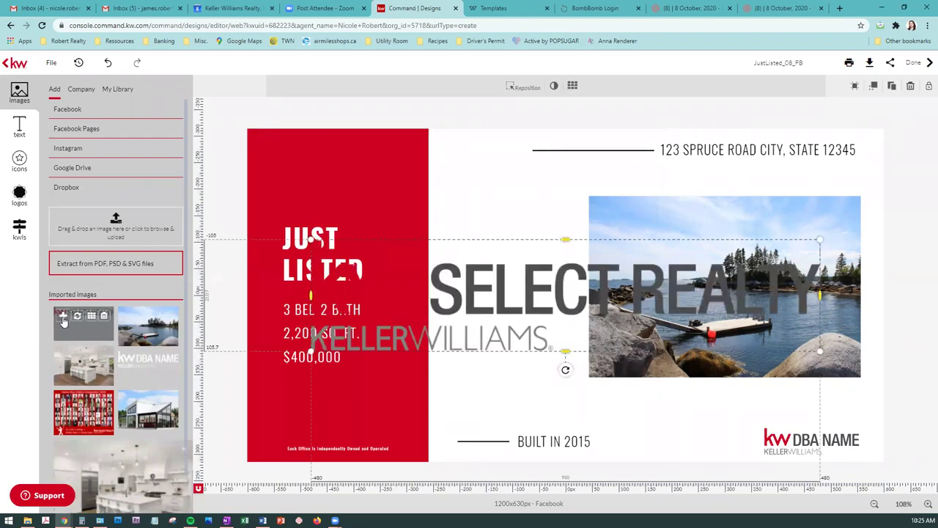
drag(455, 293, 589, 265)
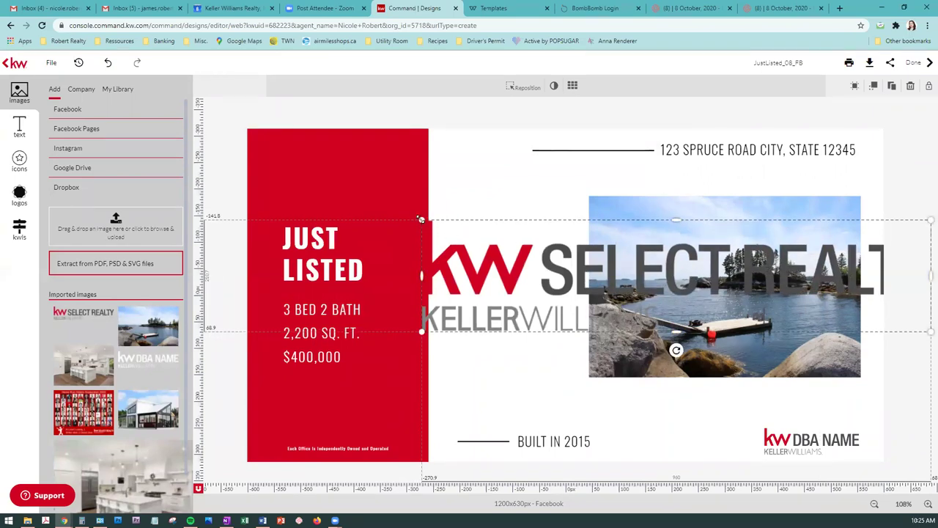
Delete the KW DBA NAME placeholder logo from the design's lower-right corner.
click(19, 198)
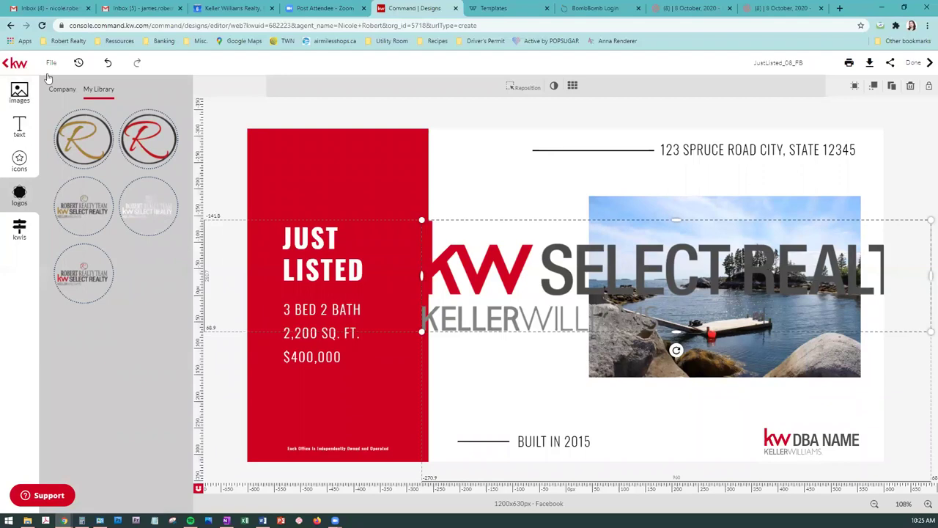
click(339, 448)
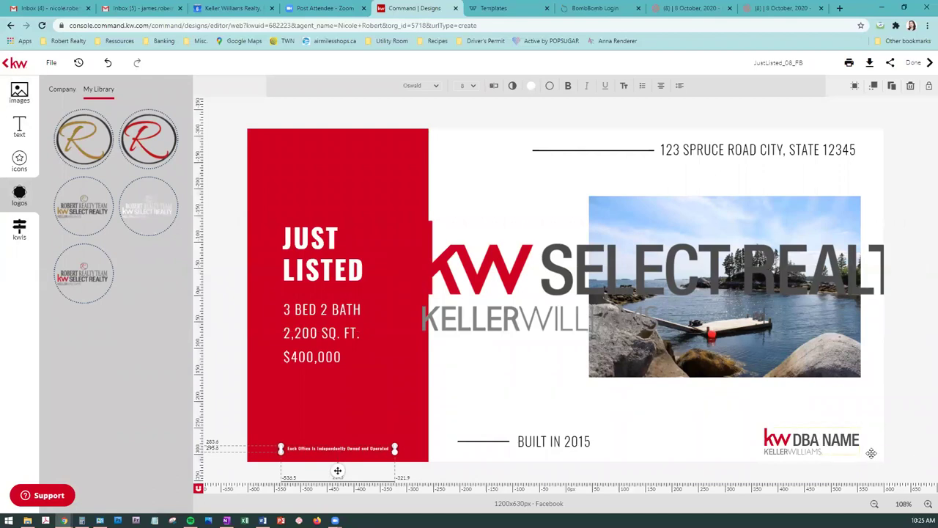
click(807, 442)
key(Delete)
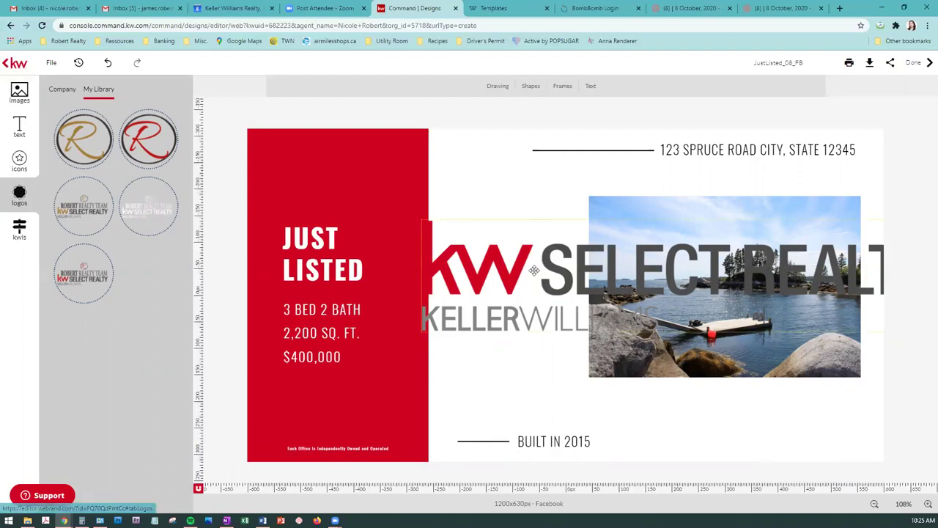
Shrink the KW Select Realty logo to about 231 px wide and place it in the design's lower-right corner.
click(533, 270)
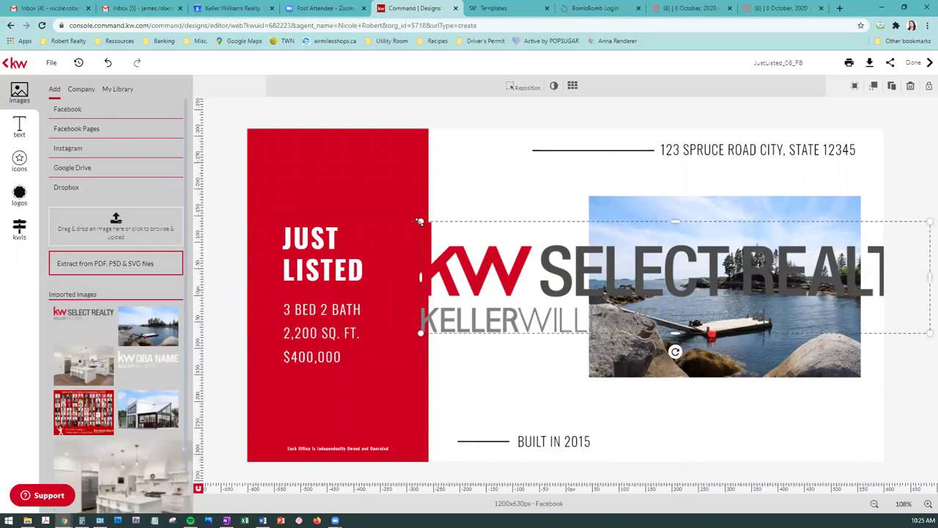
drag(420, 221, 480, 235)
drag(530, 262, 658, 274)
drag(712, 309, 484, 274)
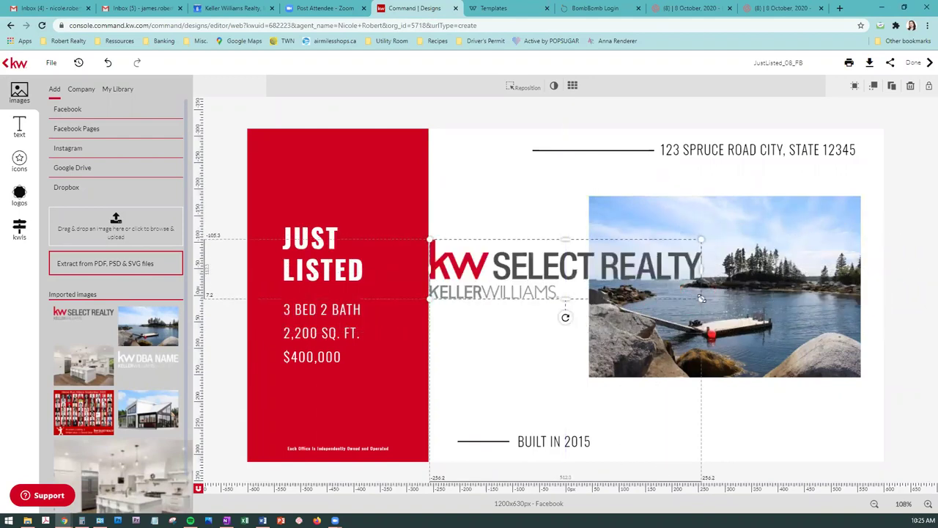
drag(701, 297, 871, 387)
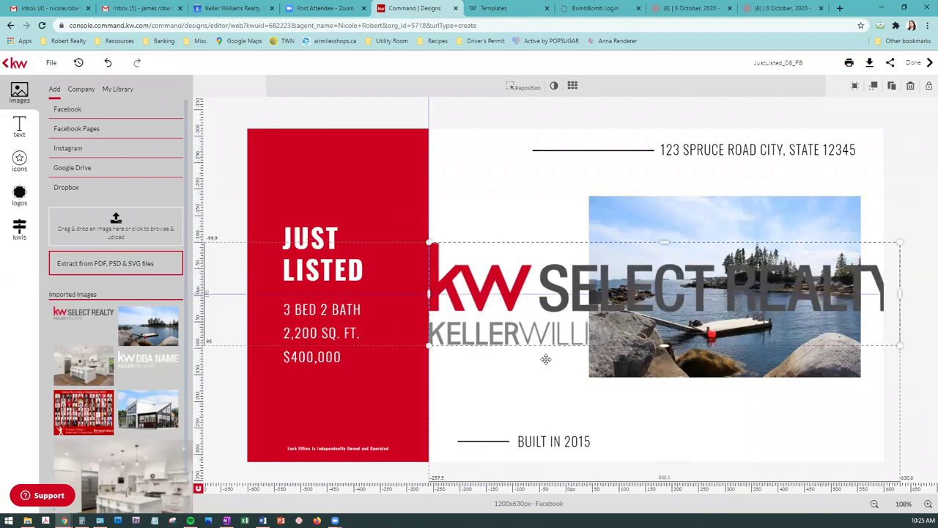
drag(546, 359, 535, 436)
drag(894, 419, 600, 359)
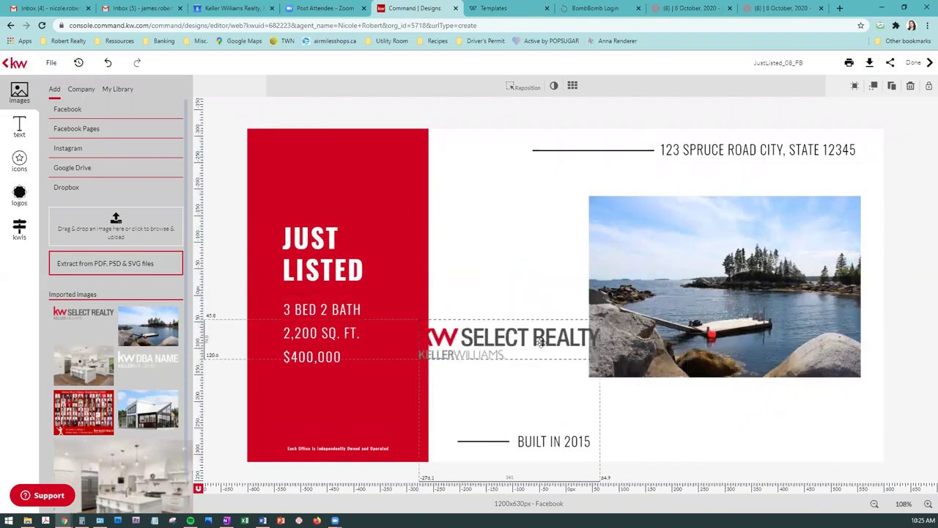
drag(540, 342, 788, 439)
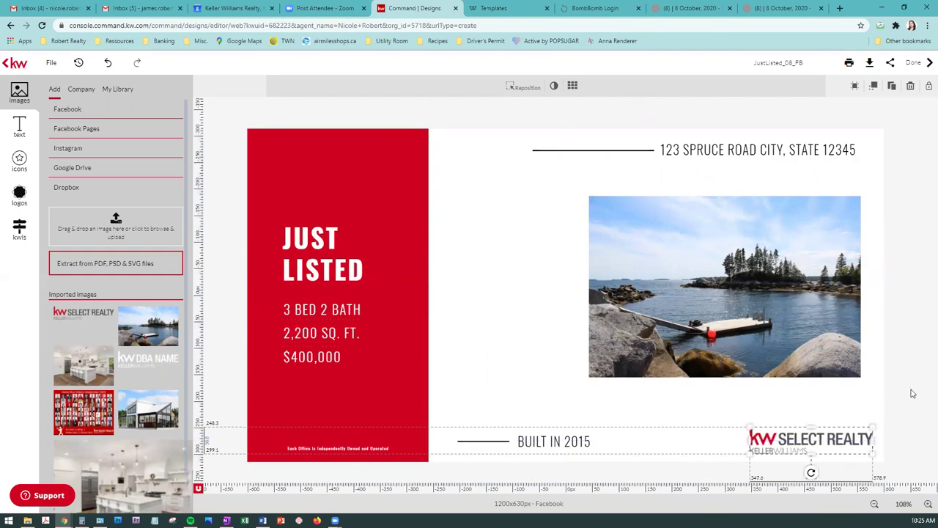
click(911, 392)
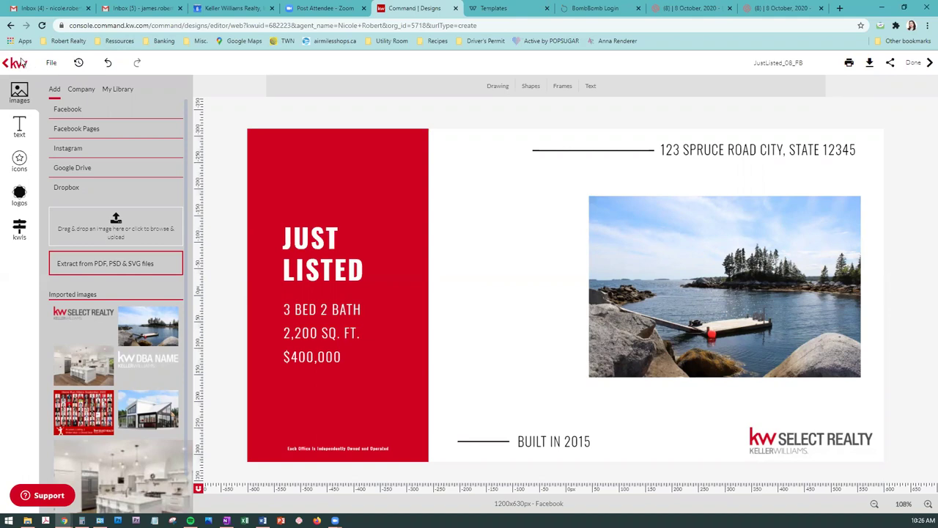
Save the JustListed_08_FB design, leave the editor and show the saved designs.
click(51, 62)
click(52, 90)
click(6, 65)
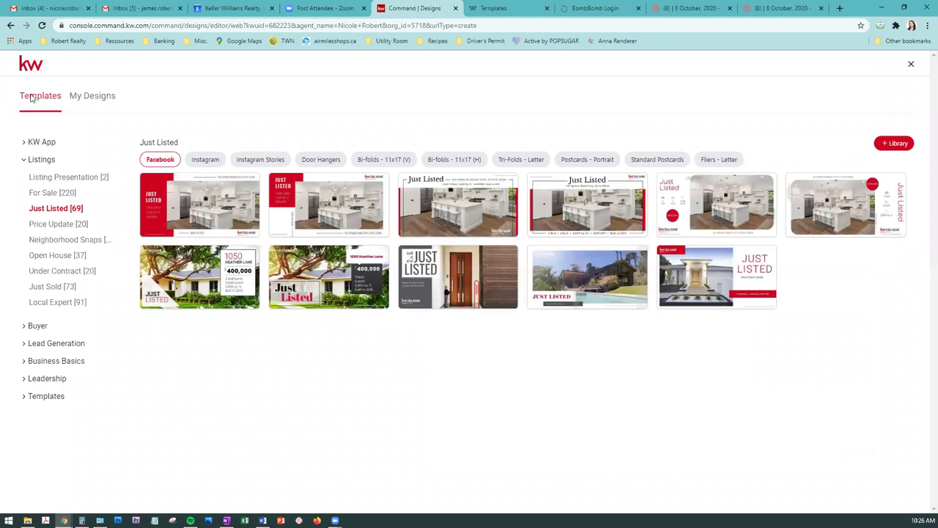
click(97, 98)
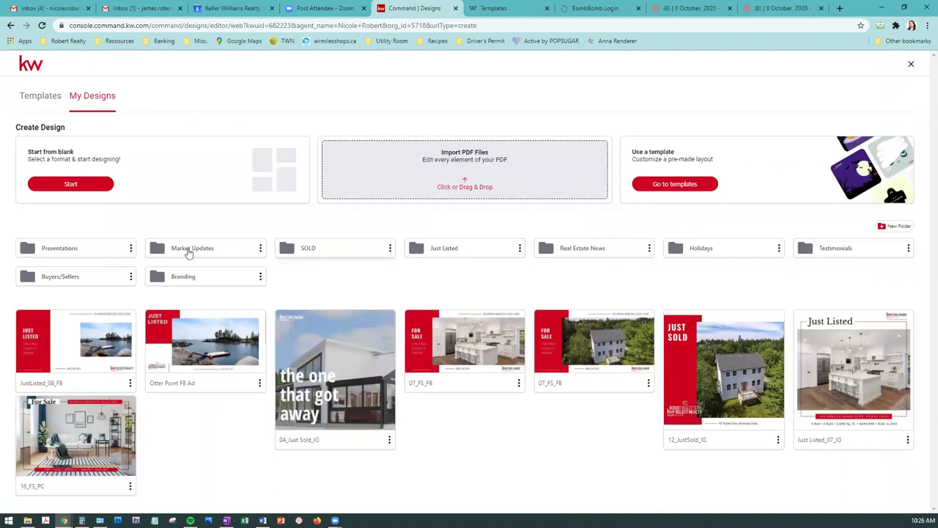
Open the Virginia_FB design from the Just Listed folder for editing.
click(452, 251)
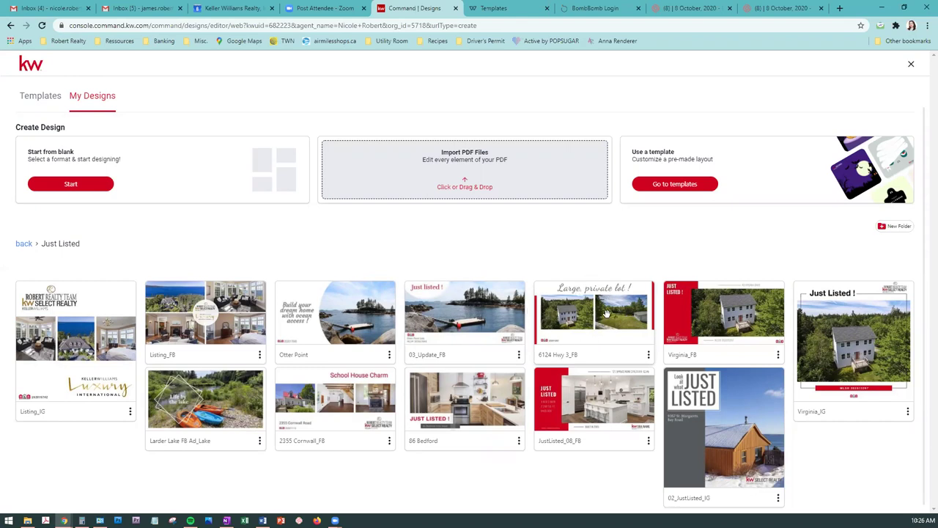
click(778, 356)
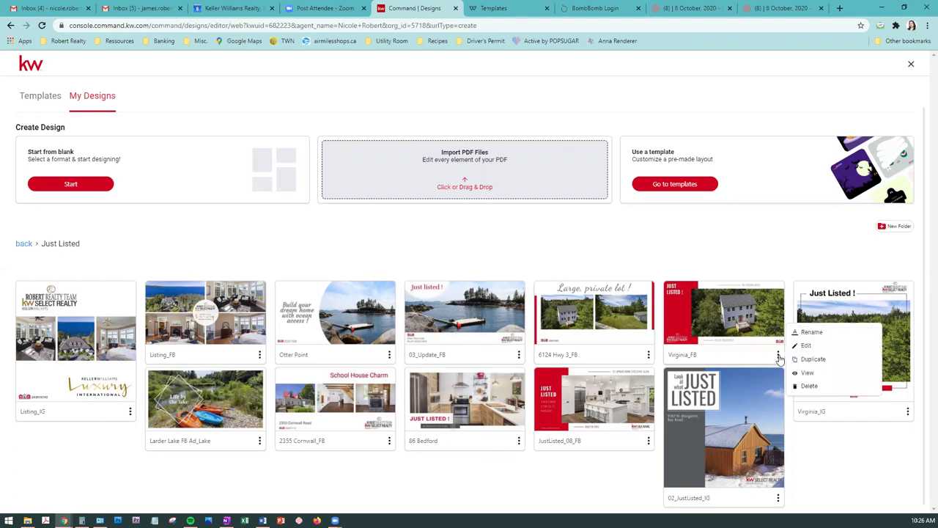
click(802, 347)
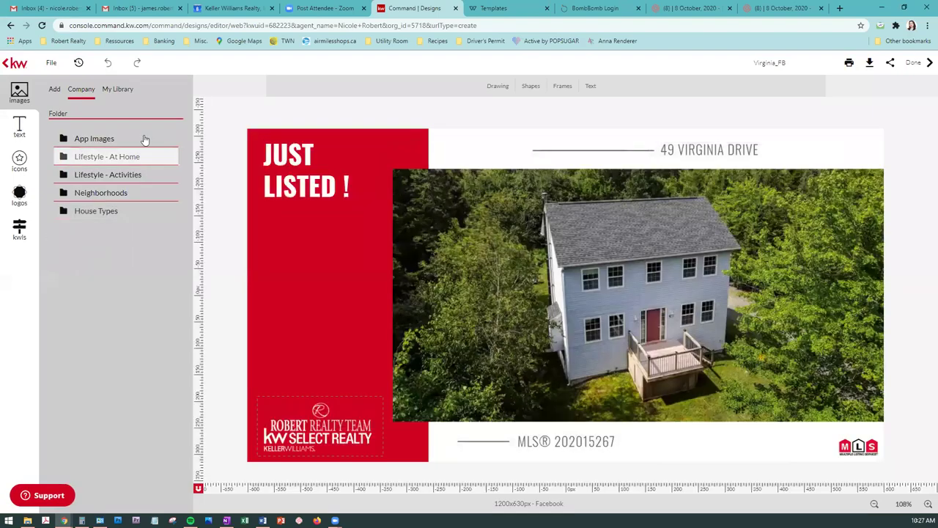
Replace the street address line above the photo with the text "Address".
click(700, 148)
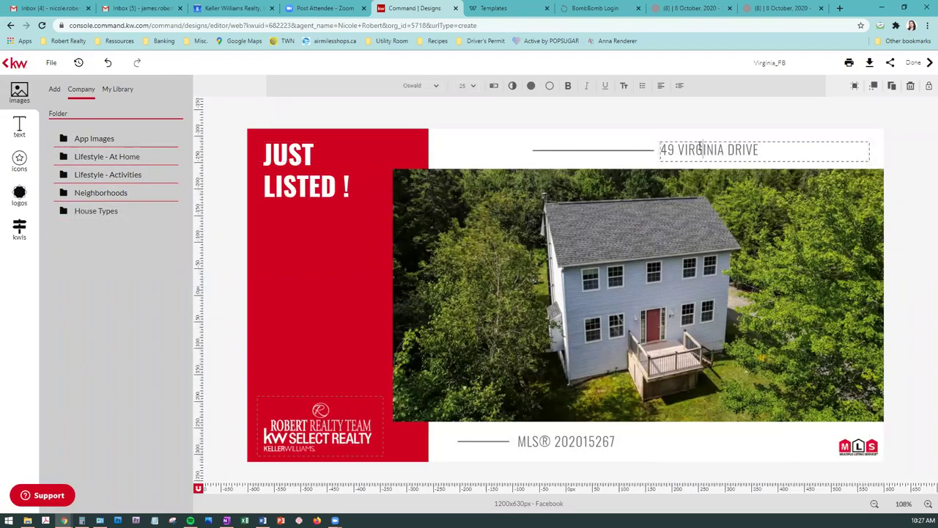
triple_click(693, 147)
text(Addre)
key(BackSpace)
key(BackSpace)
key(BackSpace)
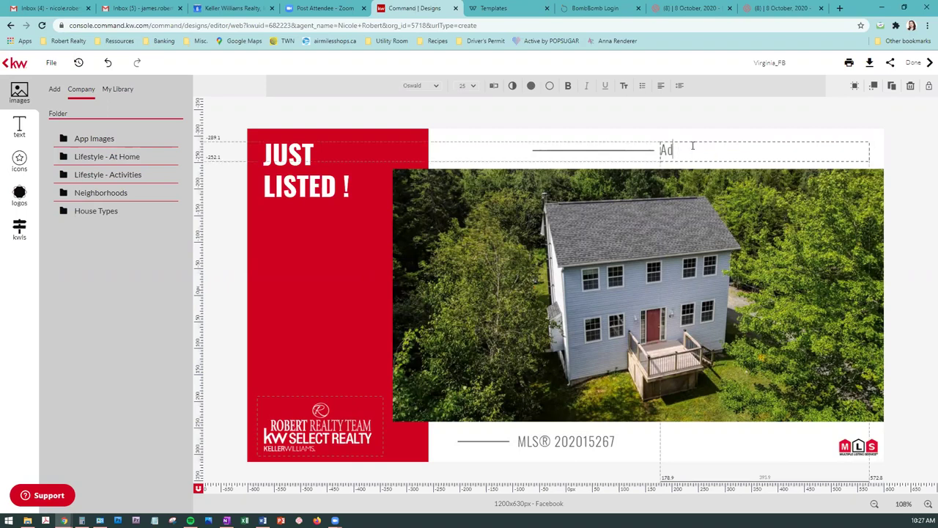
text(dr)
key(BackSpace)
key(BackSpace)
text(dress)
Replace the main house photo with the imported kitchen photo showing the stove and wooden cabinets.
click(54, 89)
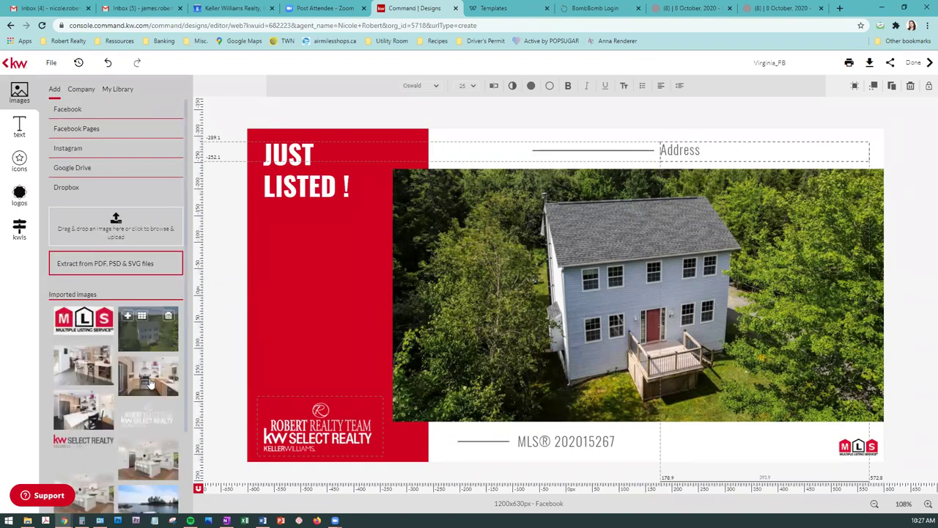
drag(150, 383, 608, 291)
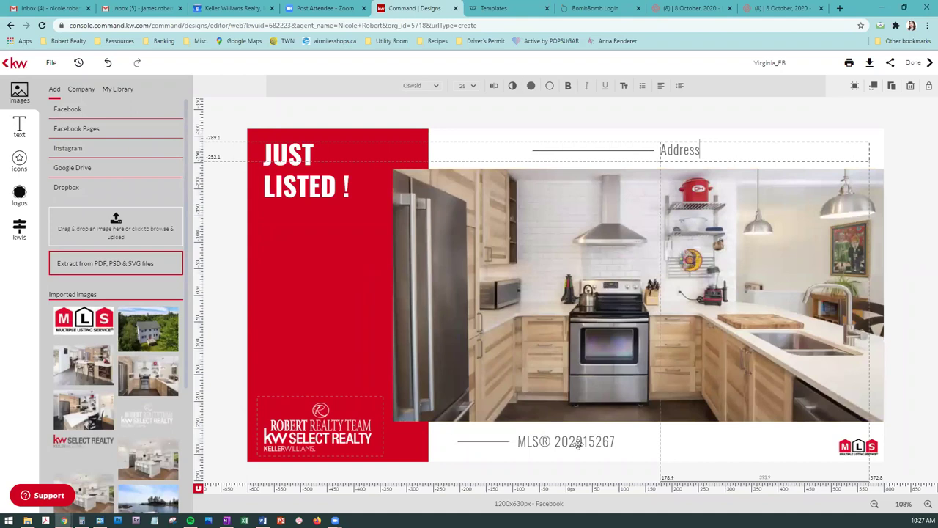
Change the listing number line below the photo to "MLS® 2020XXXX".
click(578, 444)
double_click(578, 443)
drag(583, 441, 610, 441)
key(BackSpace)
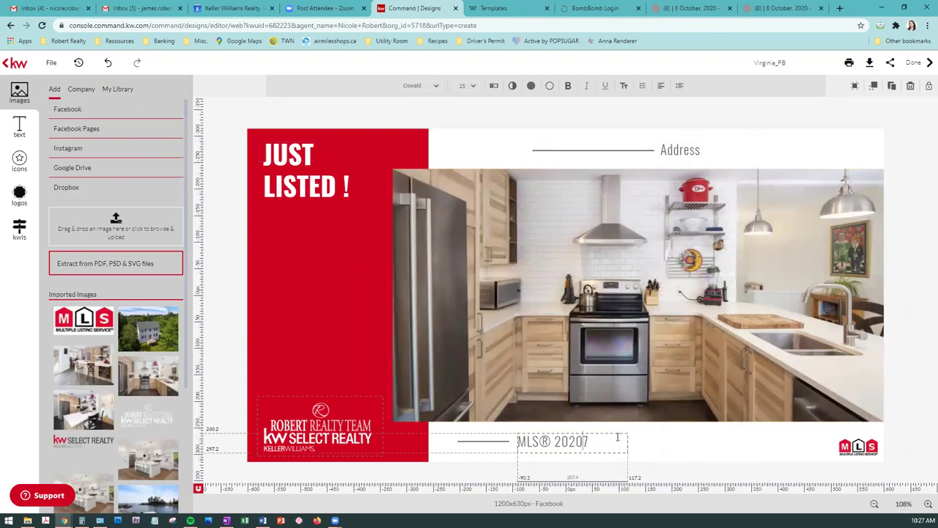
key(BackSpace)
text(XXXX)
key(Escape)
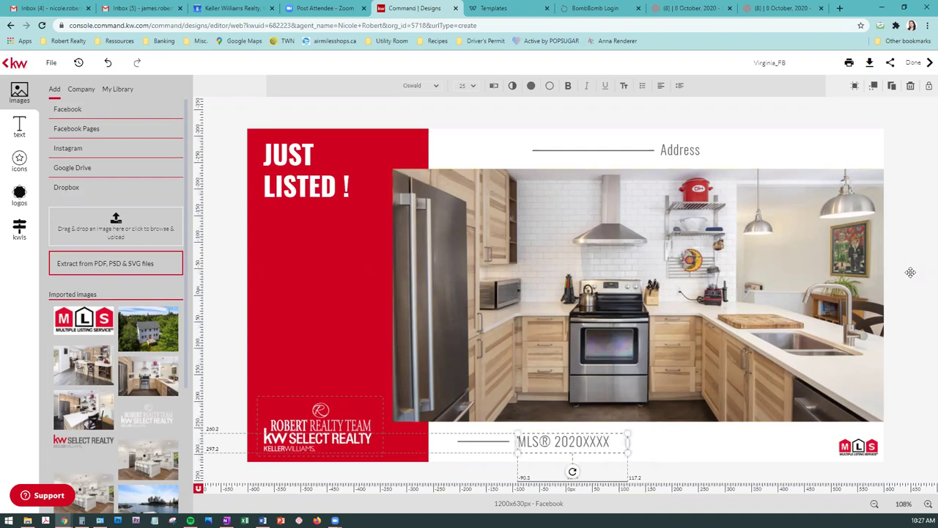
click(289, 104)
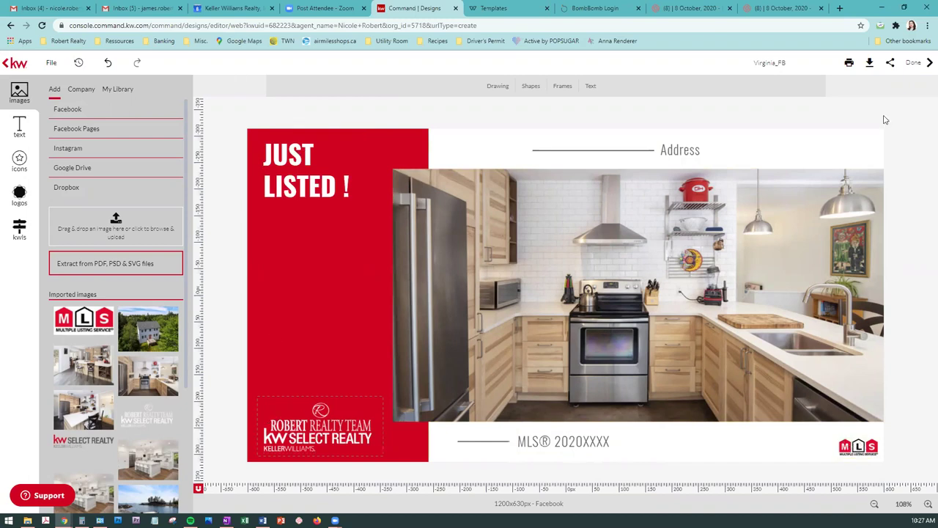
Download the edited Virginia_FB design.
click(870, 66)
click(802, 95)
click(800, 208)
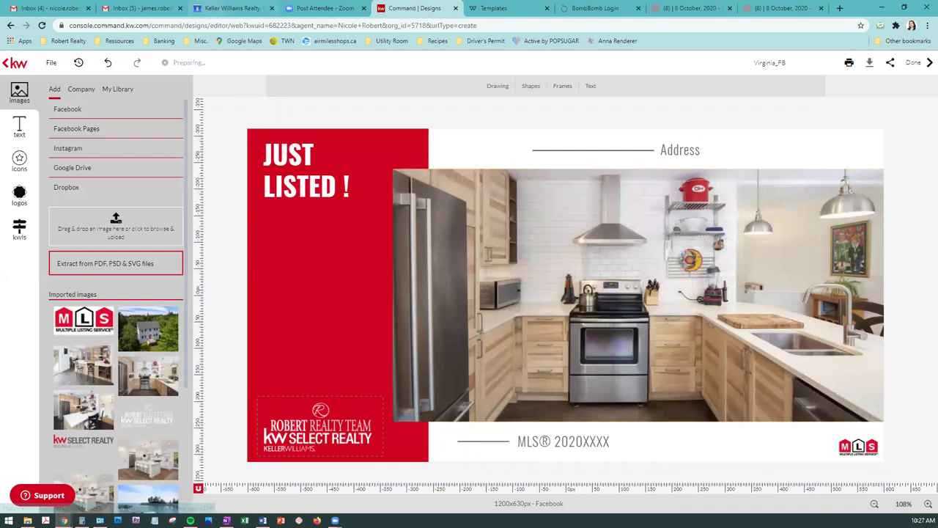
Leave the editor and return to the saved designs.
click(5, 64)
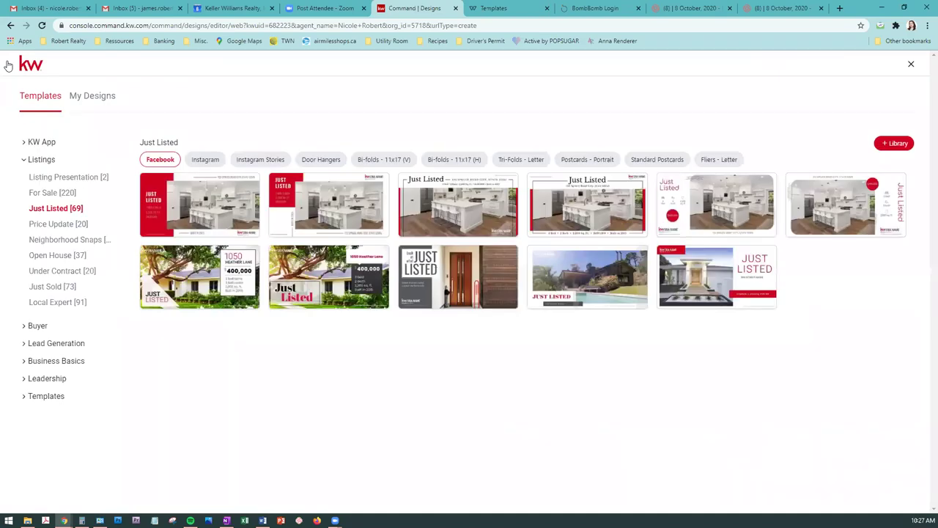
click(93, 96)
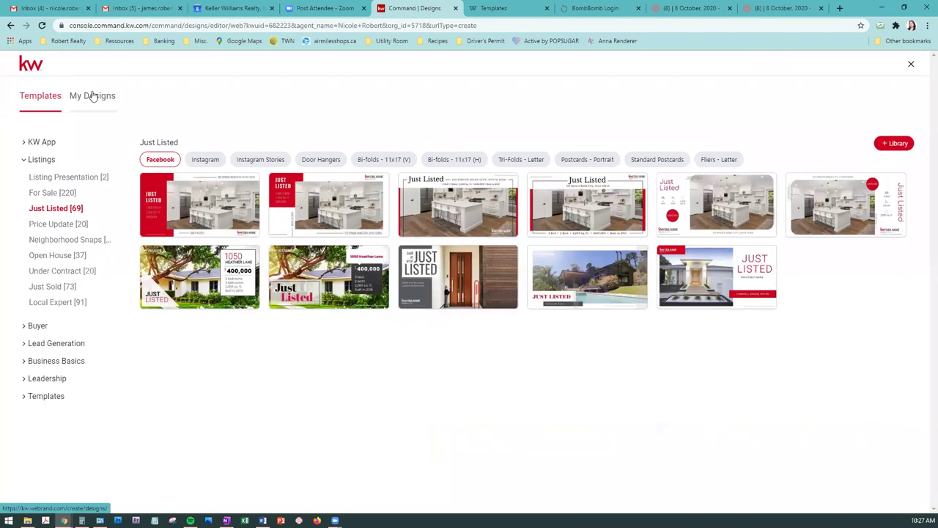